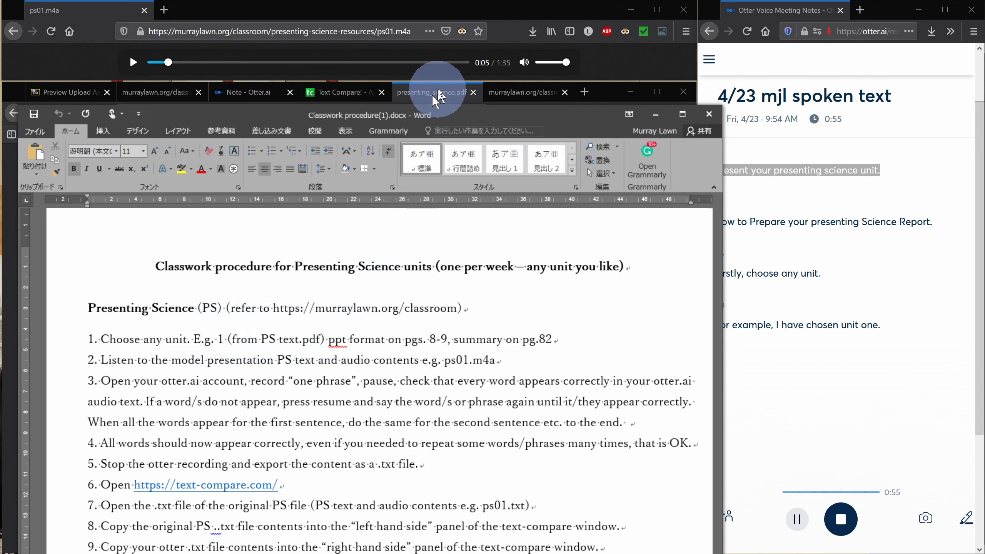
Bring up the murraylawn.org classroom page and scroll down to its Presenting Science resource links
drag(470, 123, 470, 553)
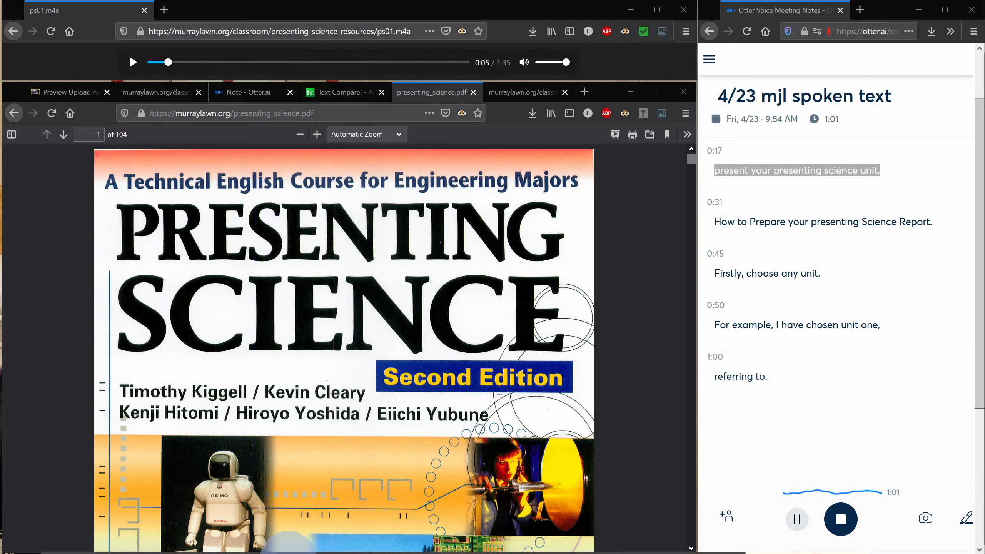
drag(280, 552, 274, 198)
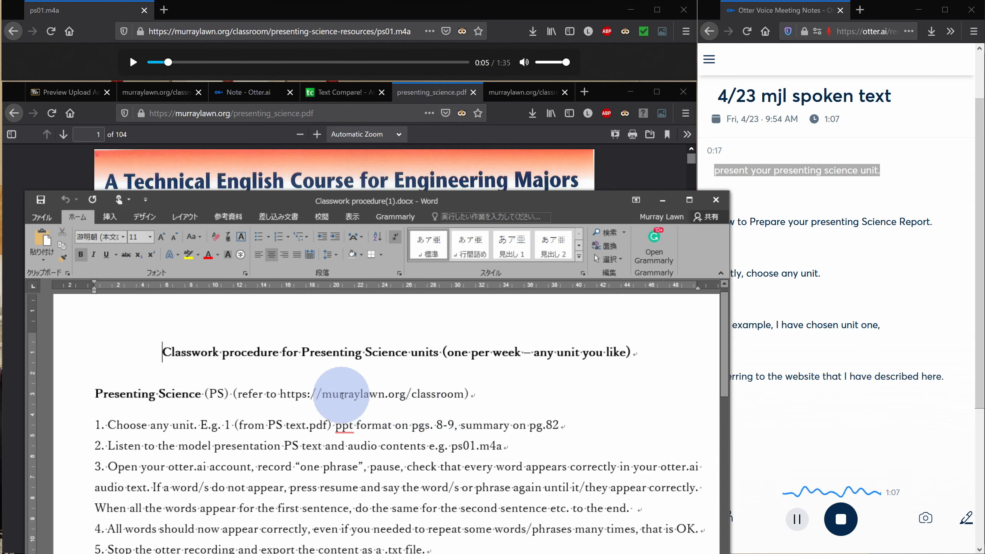
click(171, 99)
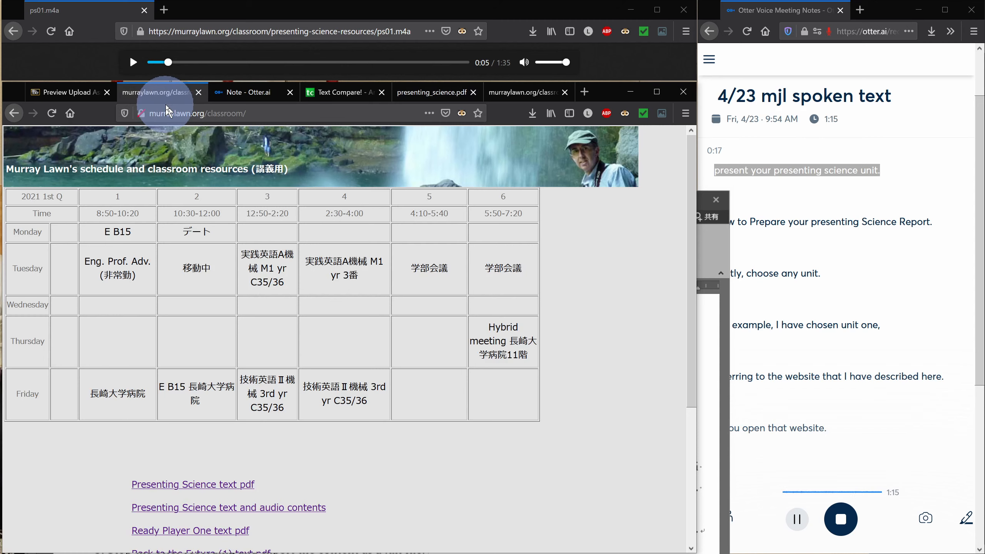
key(super+plus)
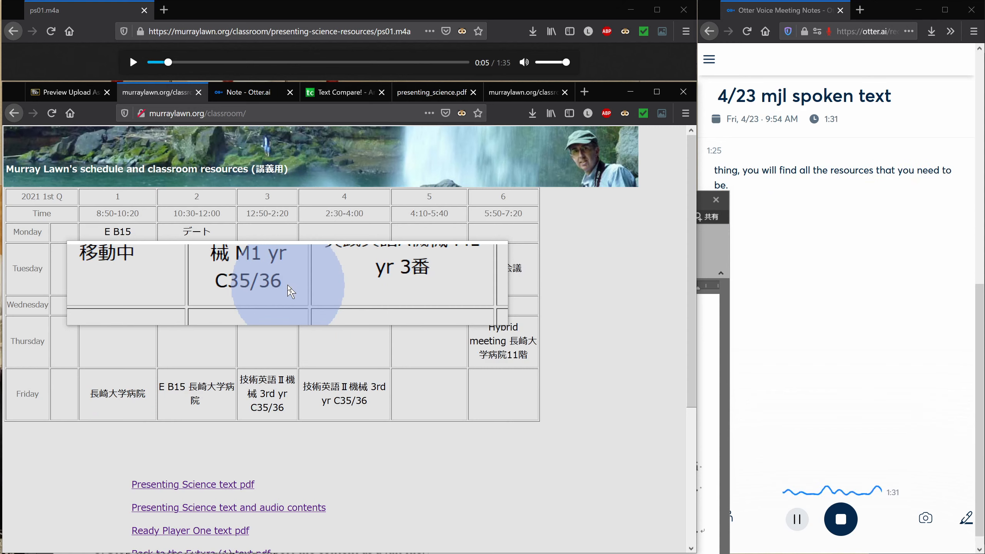
key(super+Escape)
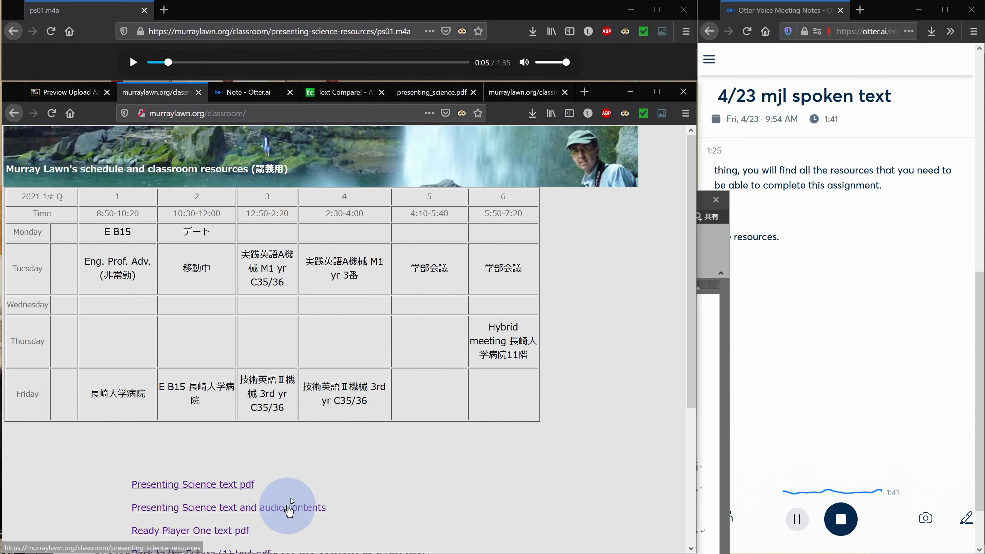
scroll(348, 489, down, 2)
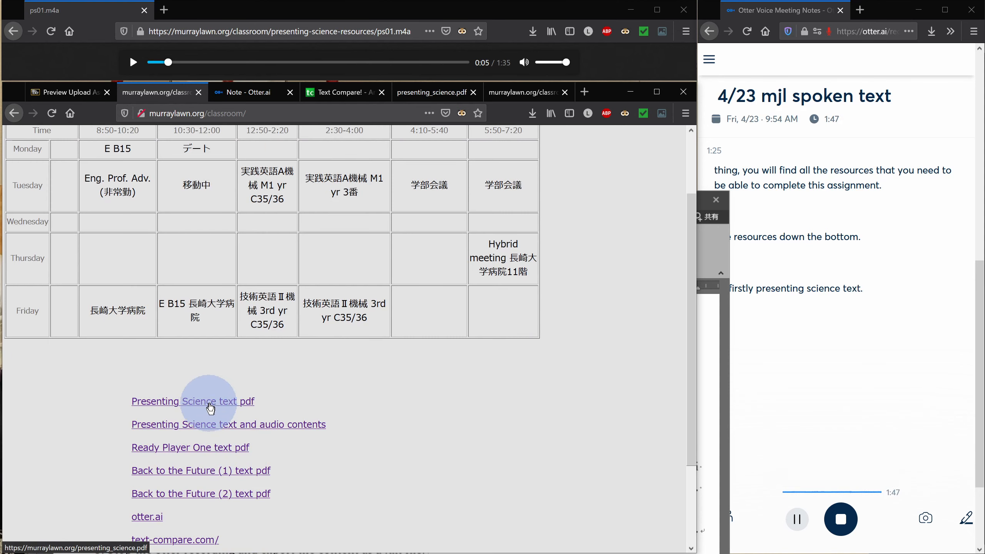
Switch to the presenting_science.pdf tab and jump to page 6, the contents list
click(434, 92)
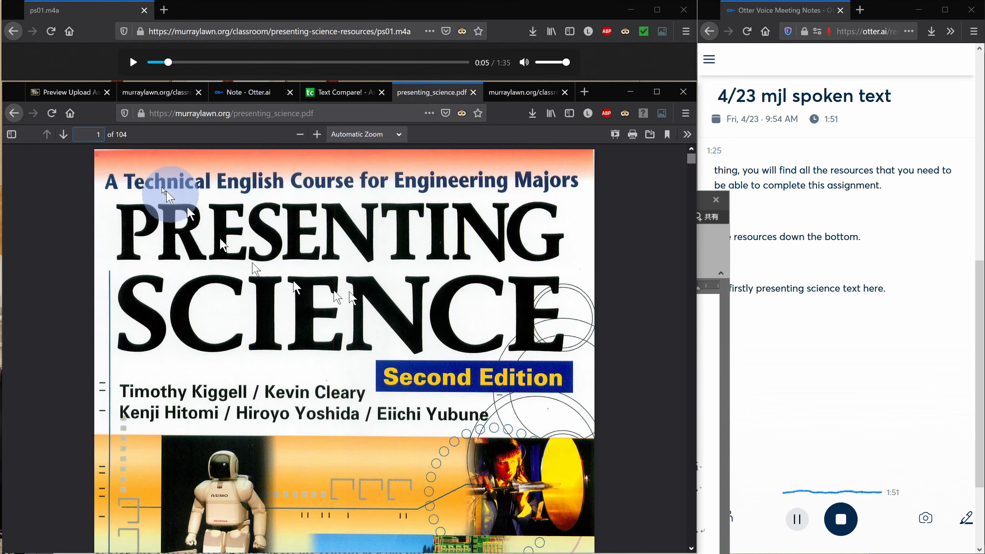
click(101, 134)
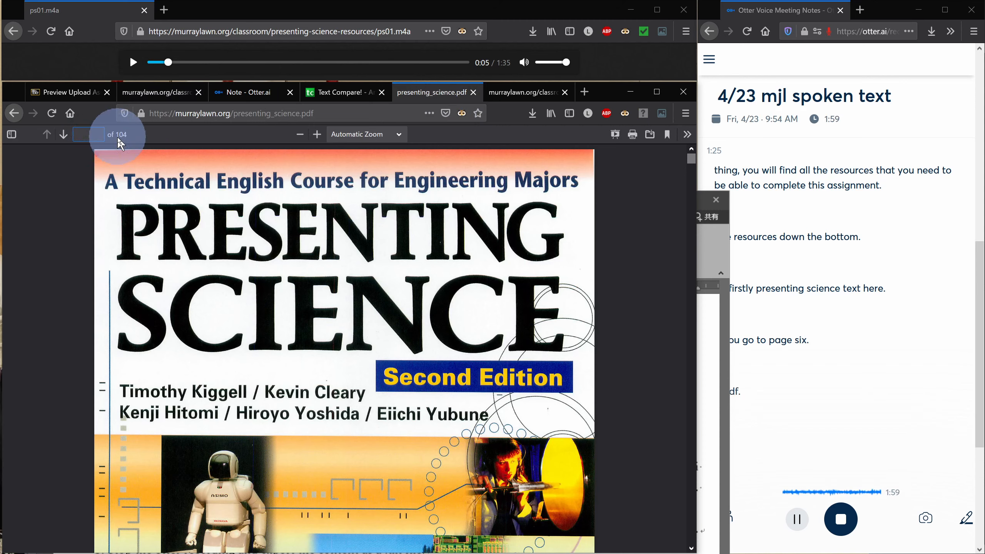
key(Return)
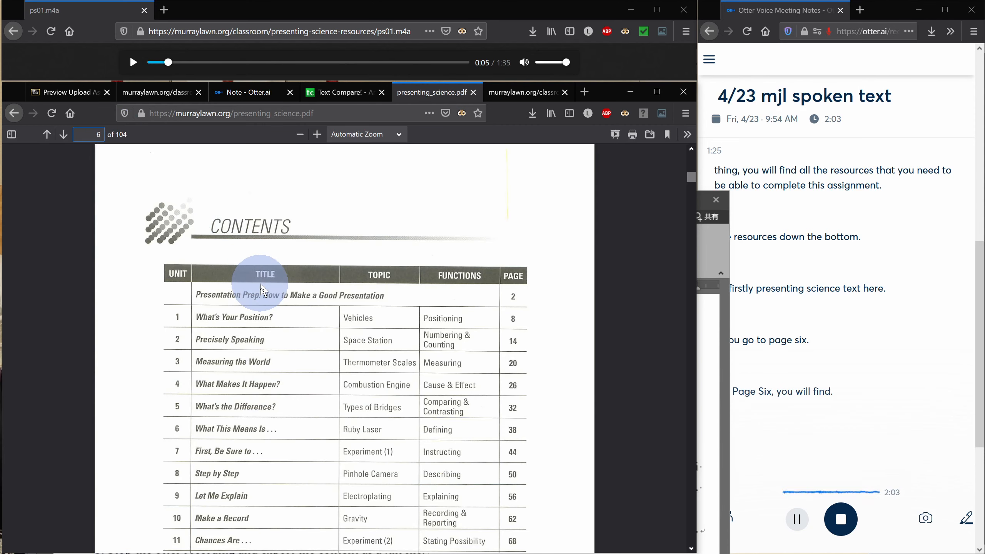
Go to page 86 of the PDF to display the Unit 1 presentation script
scroll(260, 287, down, 2)
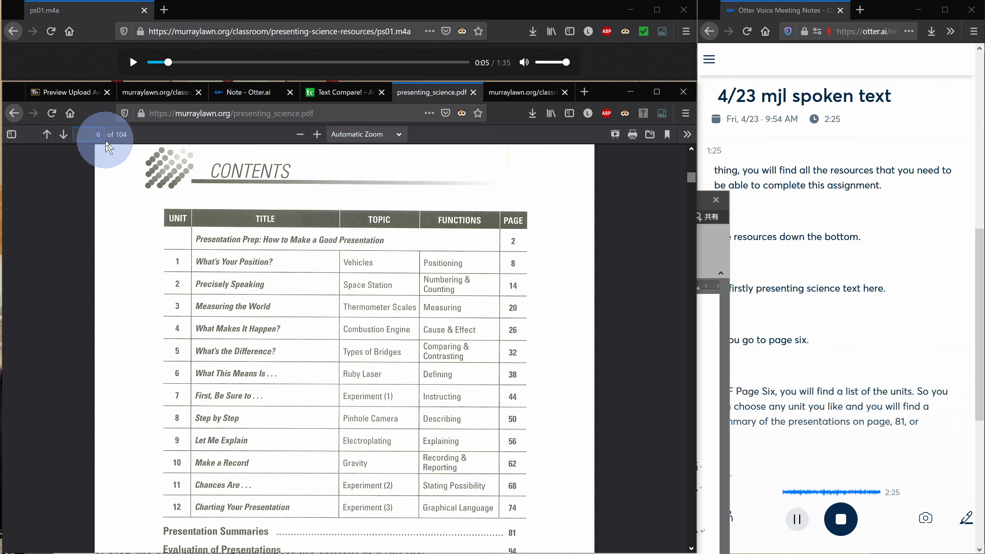
key(Return)
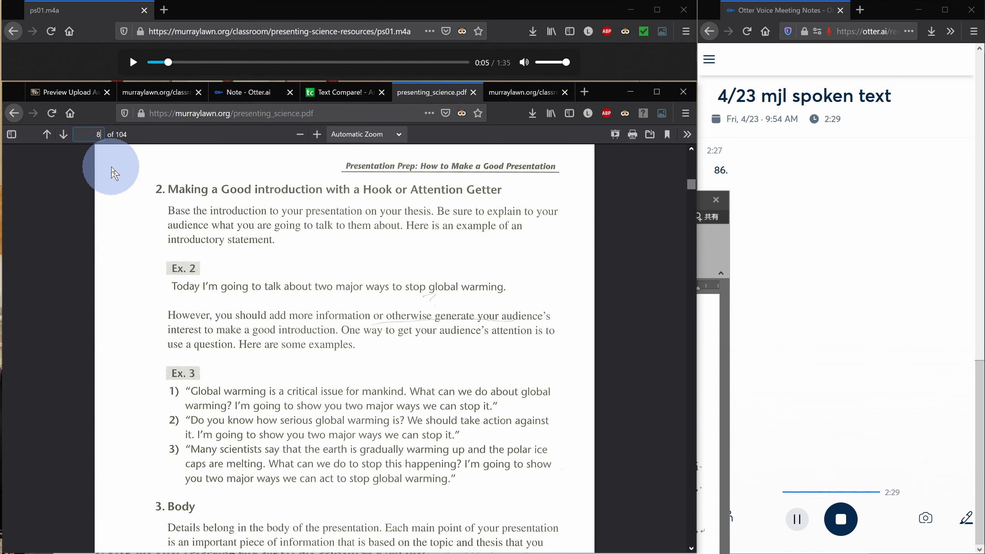
text(86)
key(Return)
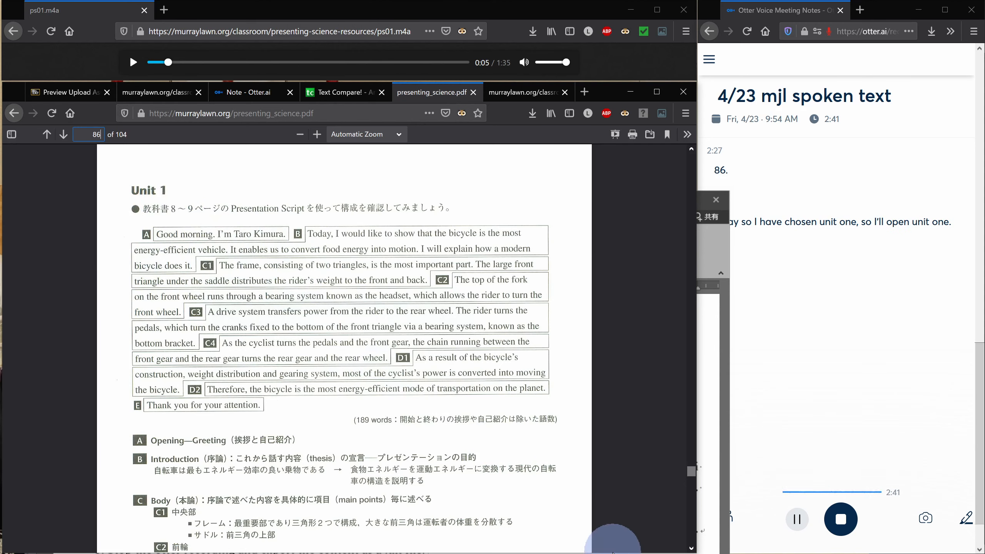
drag(613, 549, 483, 280)
scroll(583, 214, down, 3)
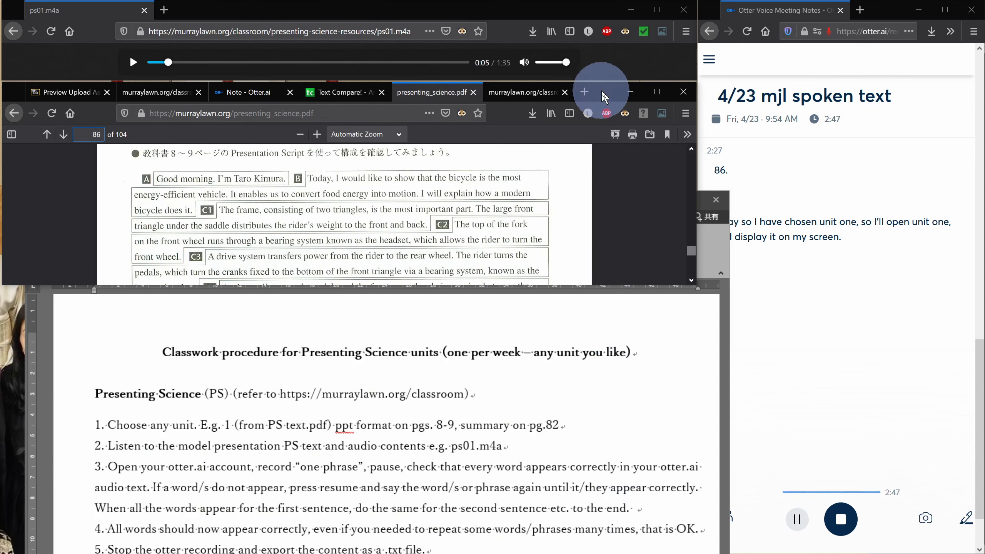
Open the Presenting Science text and audio contents listing and play the ps01.m4a file
click(177, 97)
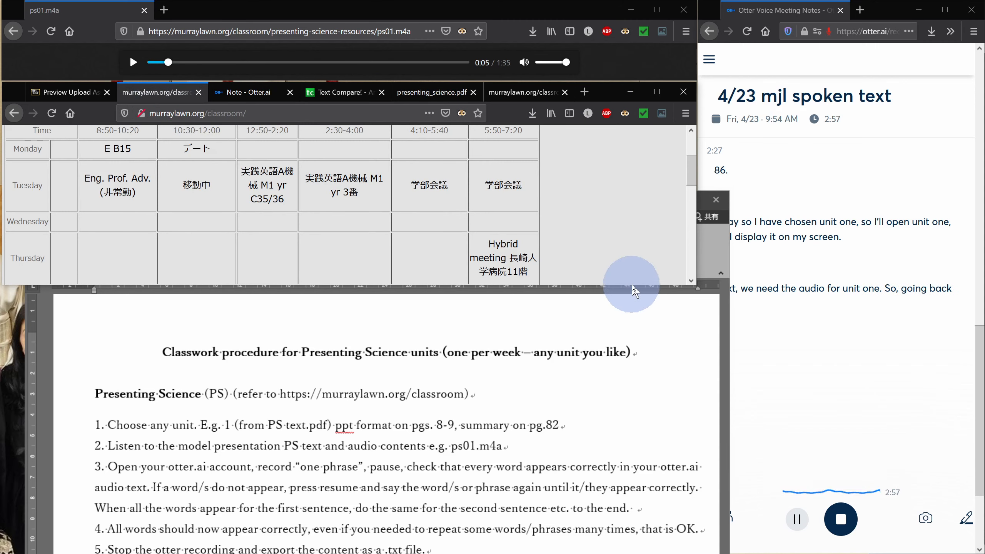
drag(631, 287, 629, 514)
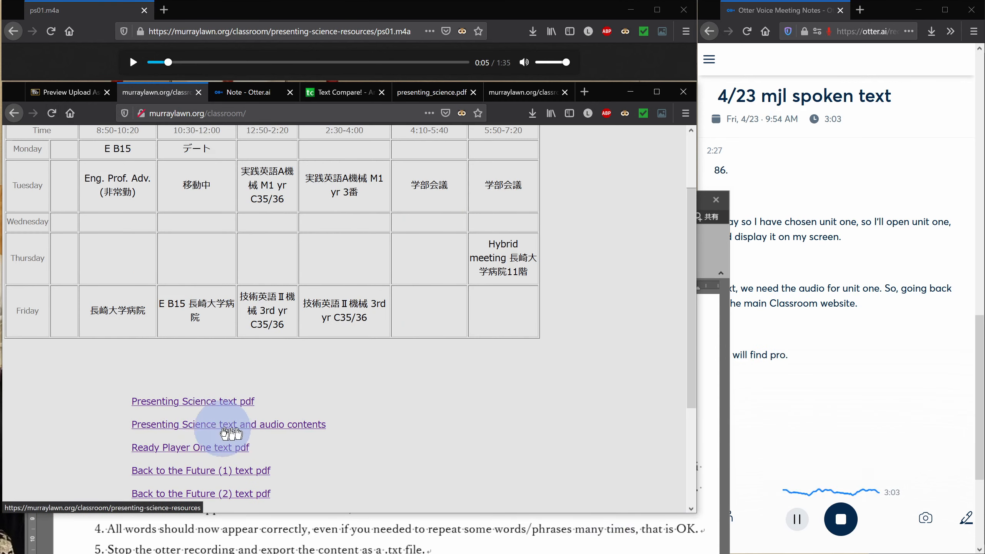
click(322, 426)
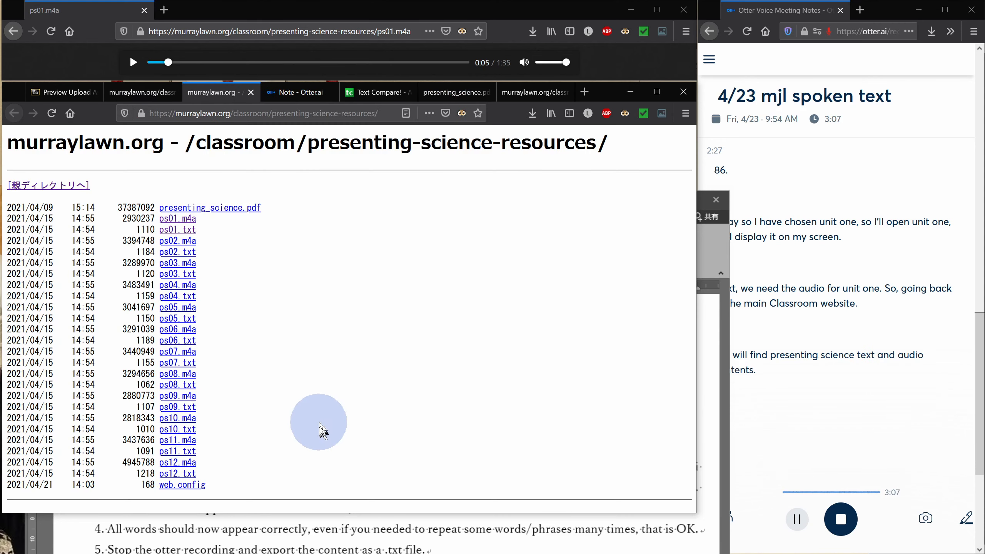
click(170, 221)
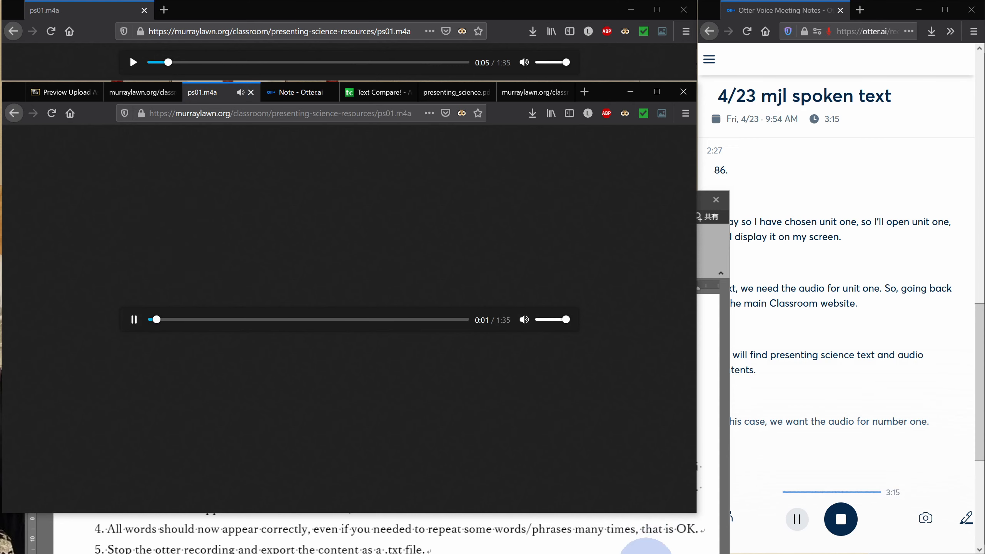
Pause the ps01.m4a playback near the start of the model audio
click(645, 553)
drag(383, 197, 200, 410)
click(134, 320)
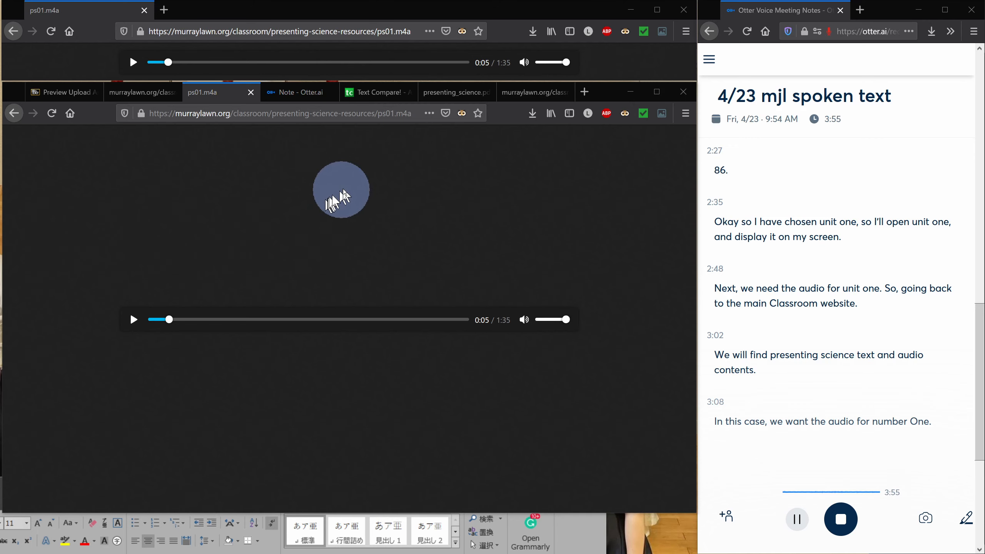
Switch to the Otter.ai tab and navigate from My Conversations to the Otter Home page
click(309, 95)
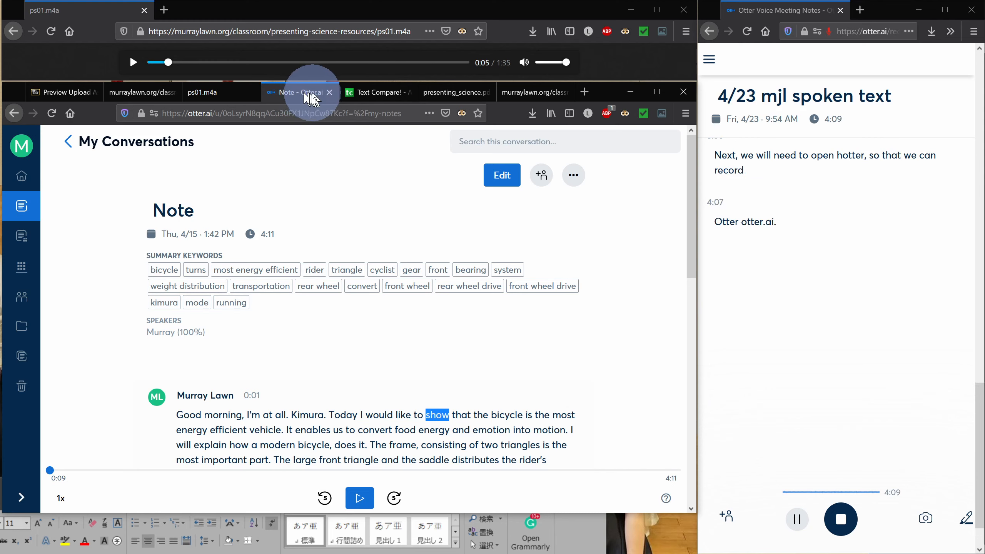
drag(275, 14, 279, 16)
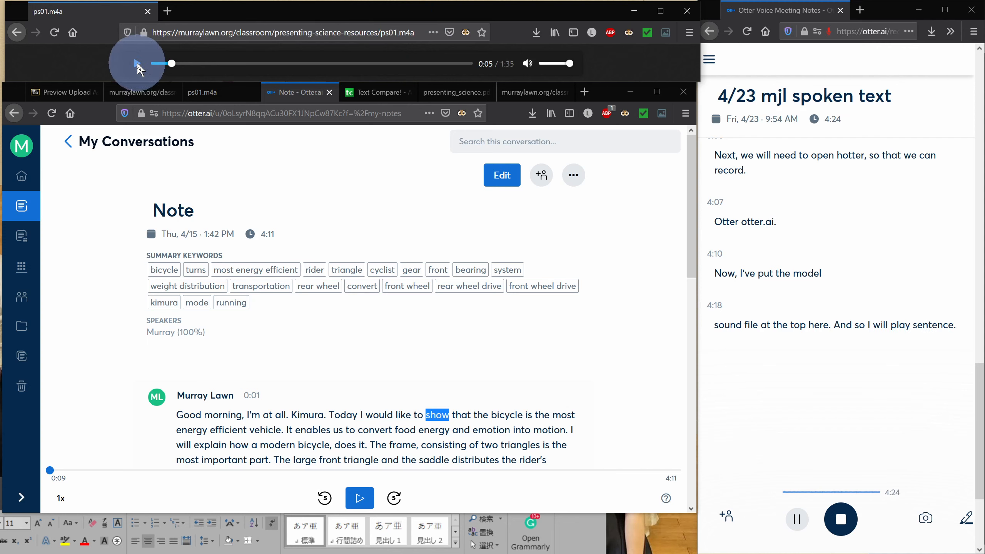
click(21, 213)
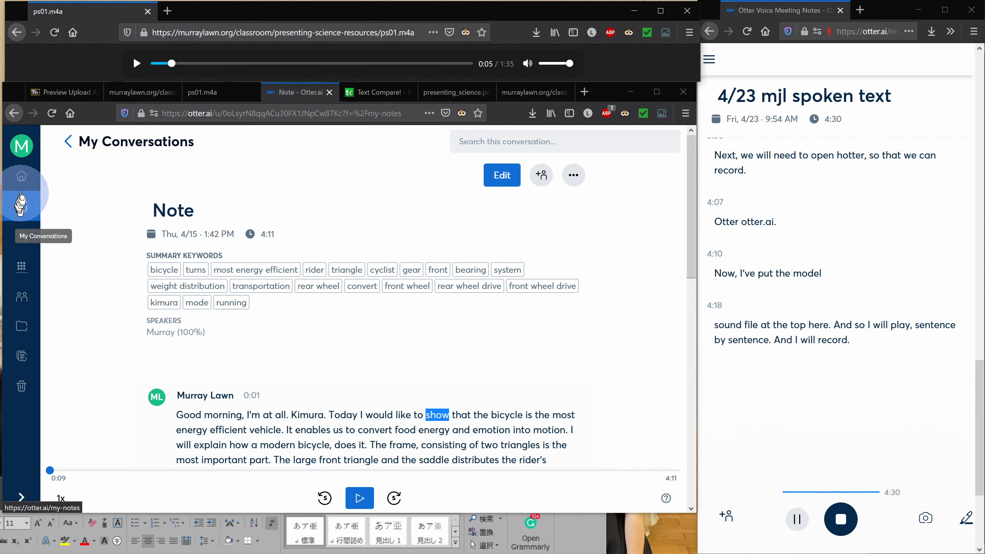
click(22, 150)
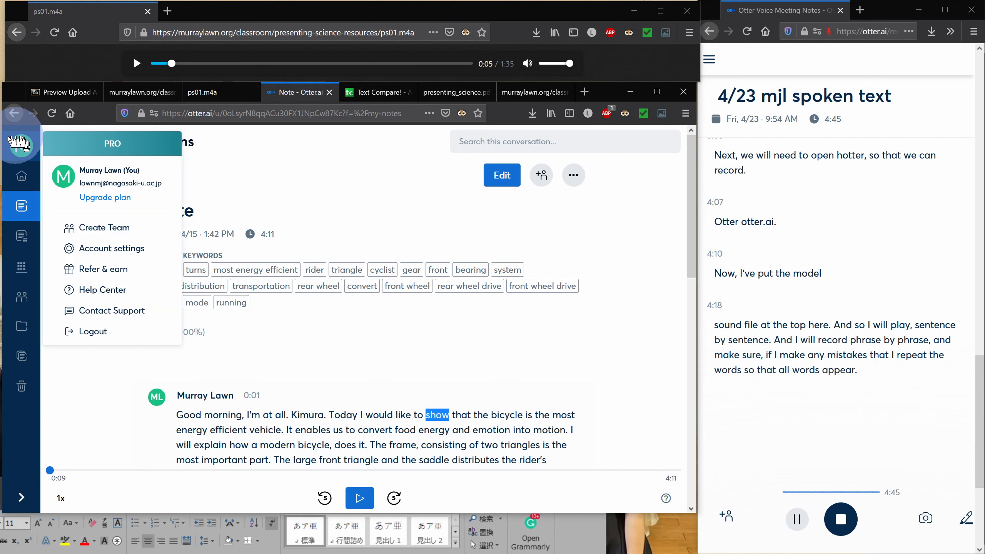
click(21, 180)
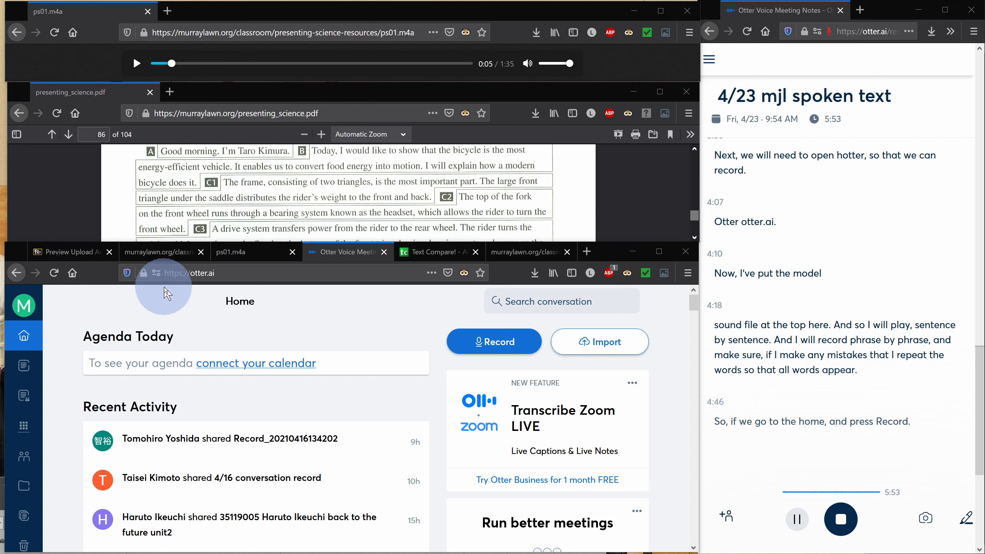
Play and pause the first phrase of the ps01.m4a audio, then start a new Otter recording
click(137, 64)
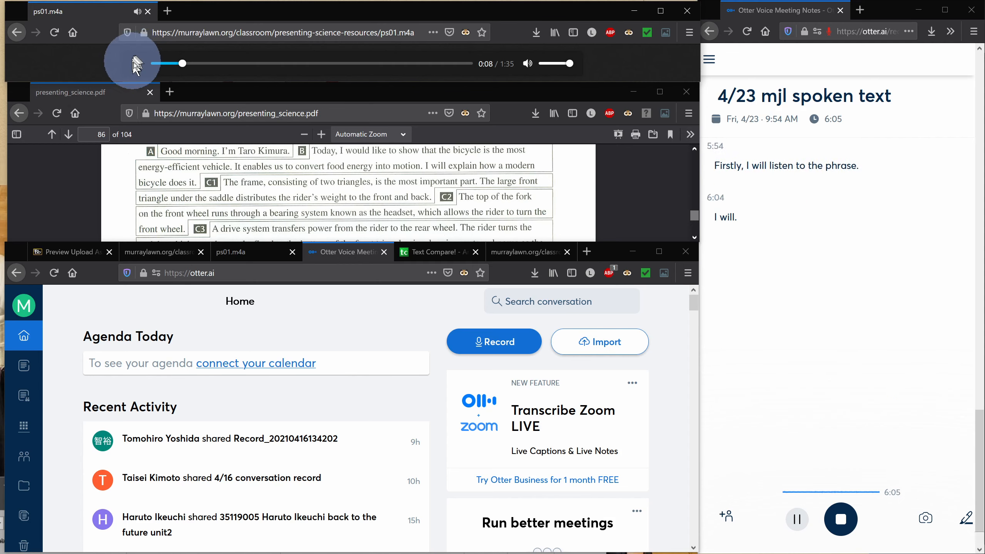
click(136, 65)
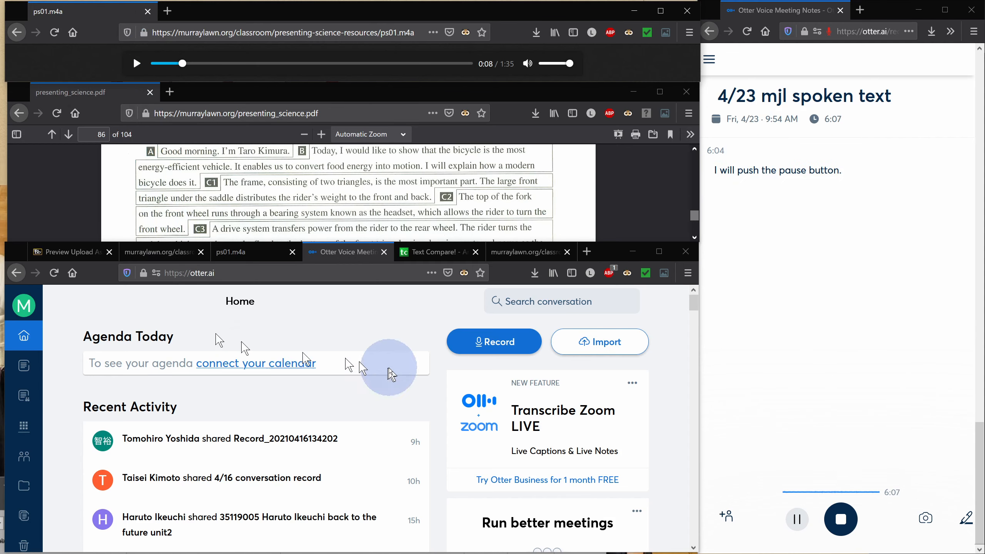
click(509, 350)
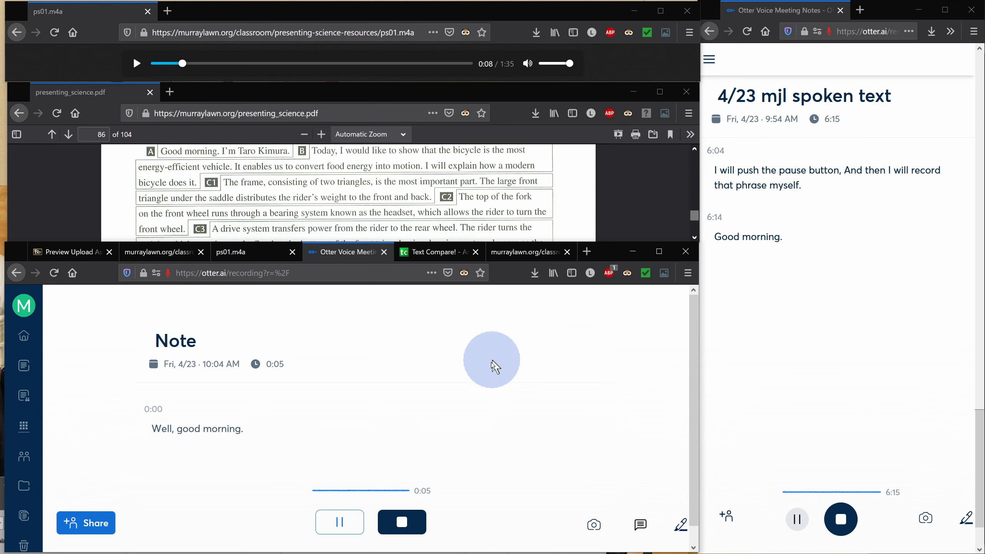
Pause the Otter recording after speaking the first greeting phrase
click(339, 524)
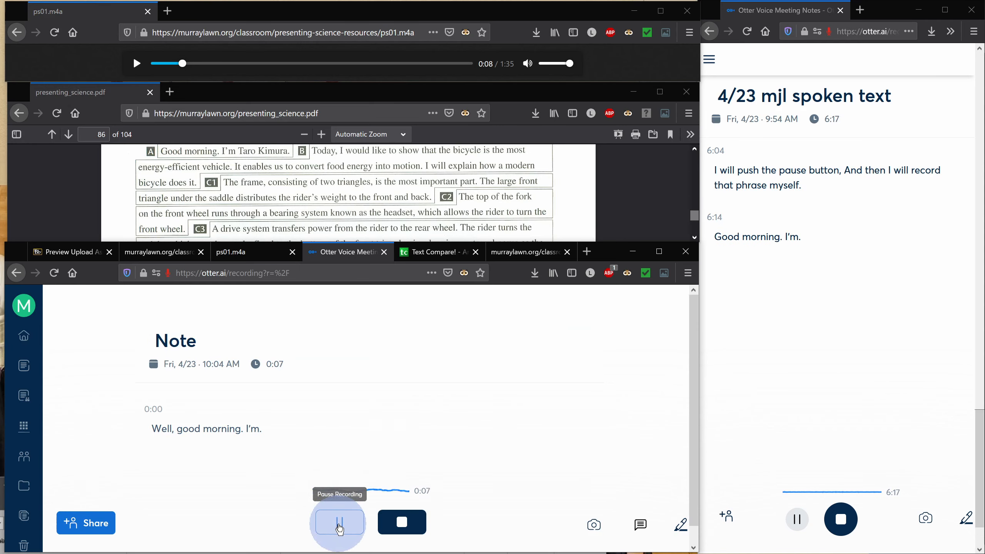
click(340, 527)
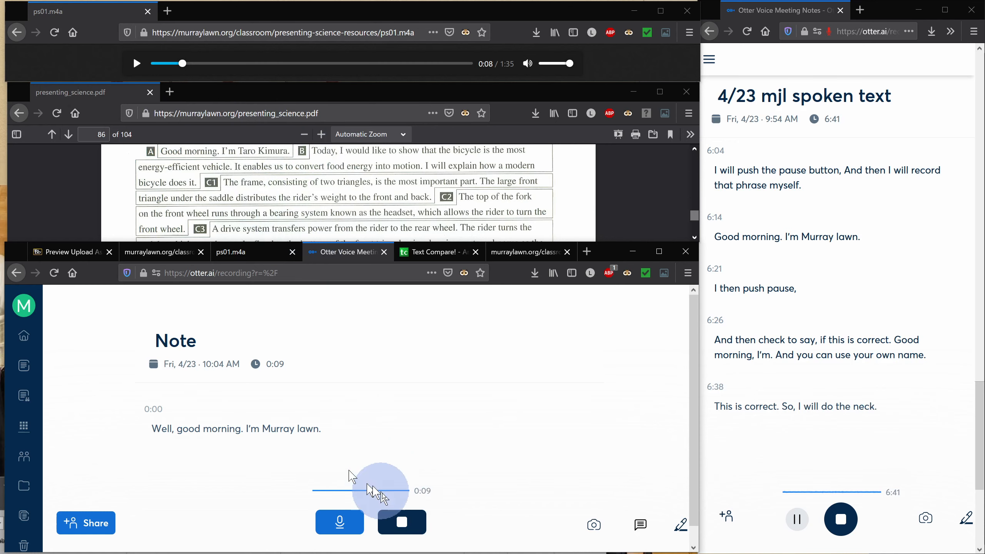
click(344, 523)
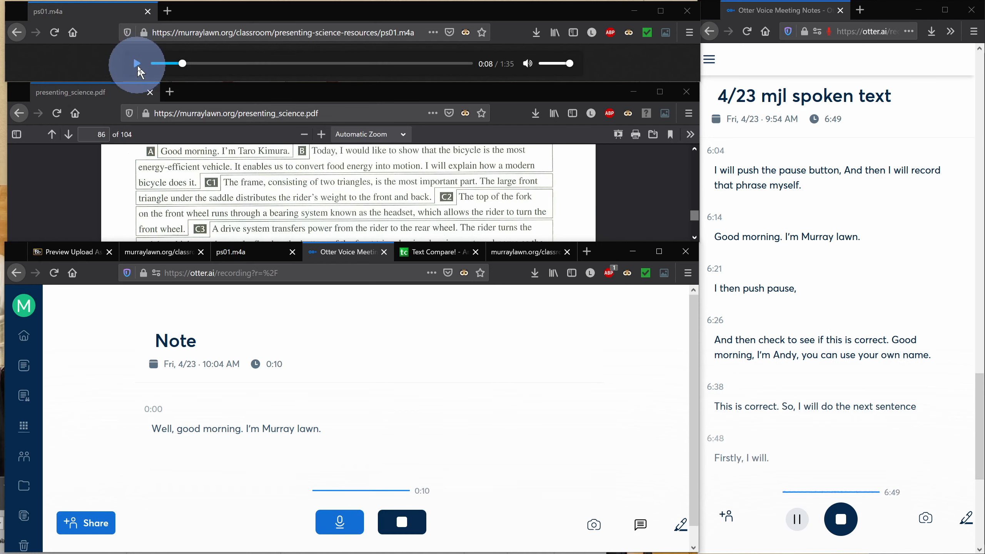
Play the next model sentence, then resume the Otter recording to repeat it and pause again
click(138, 64)
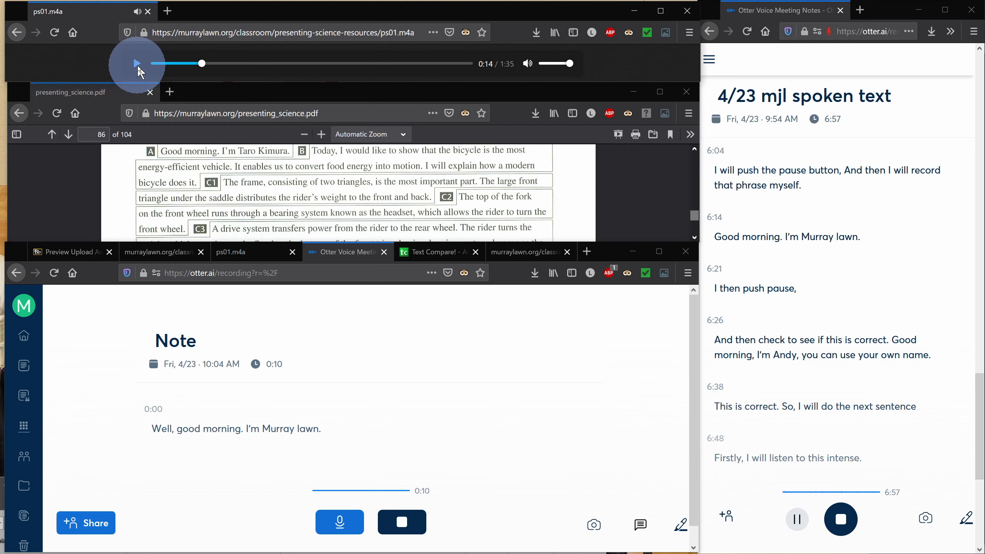
click(344, 528)
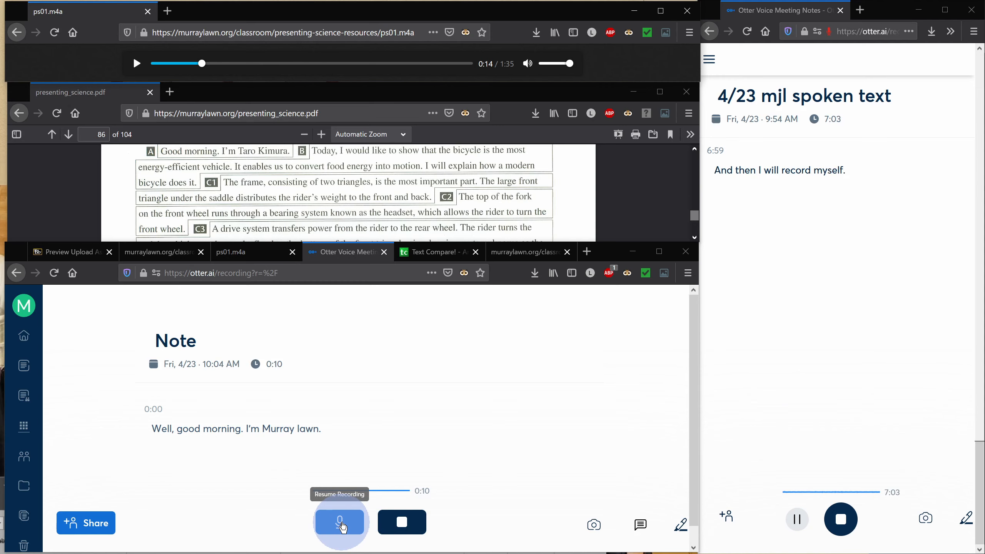
click(343, 527)
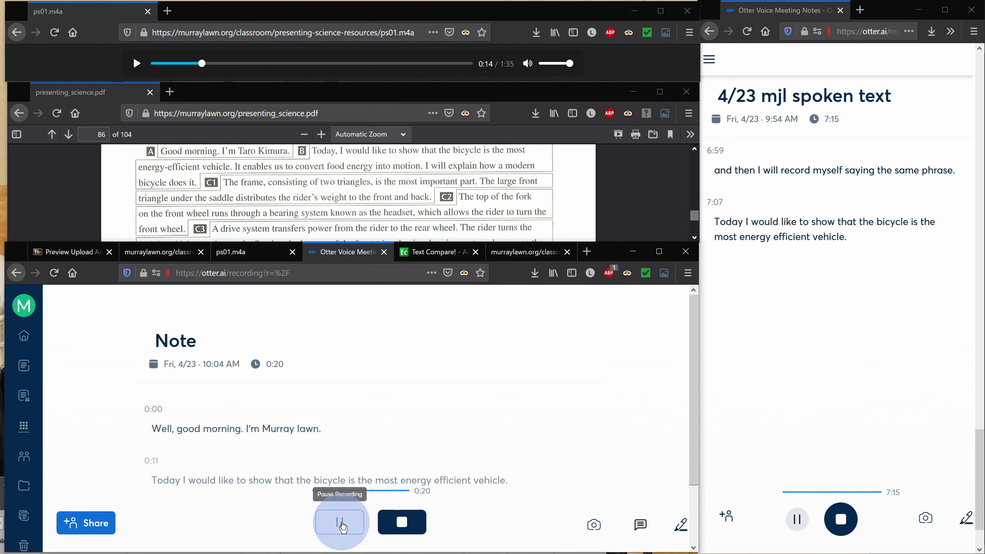
click(341, 522)
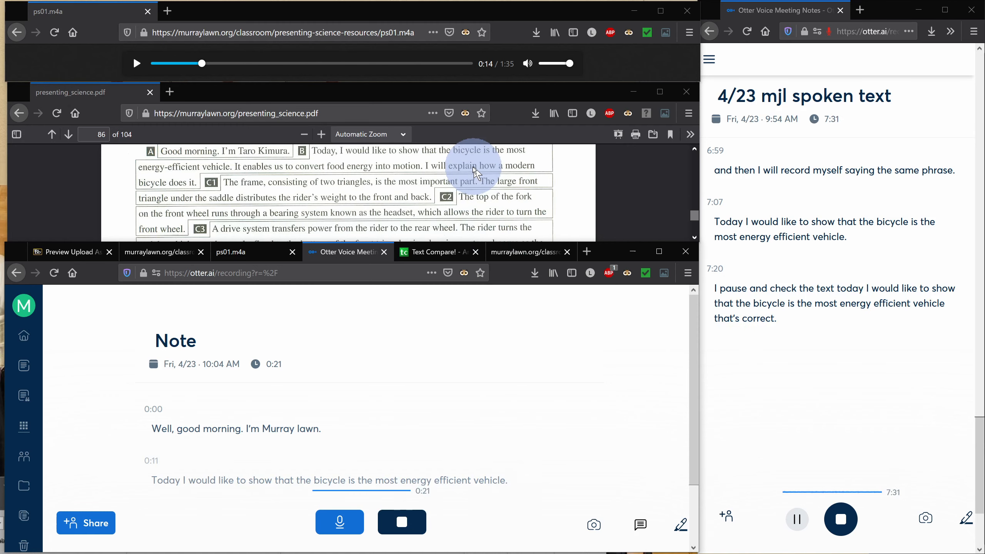
Play the next phrase of ps01.m4a, then resume the Otter recording to repeat it and pause again
click(137, 63)
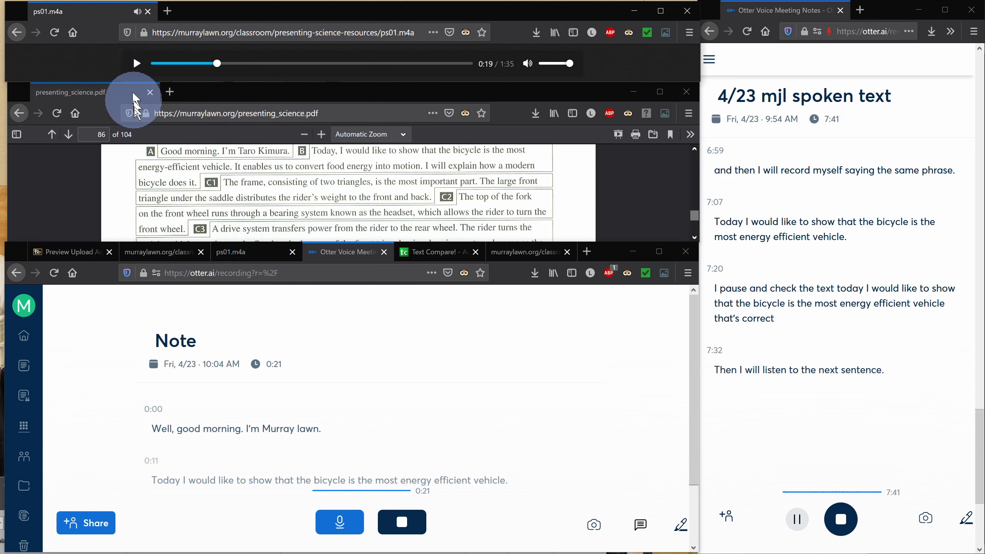
click(348, 526)
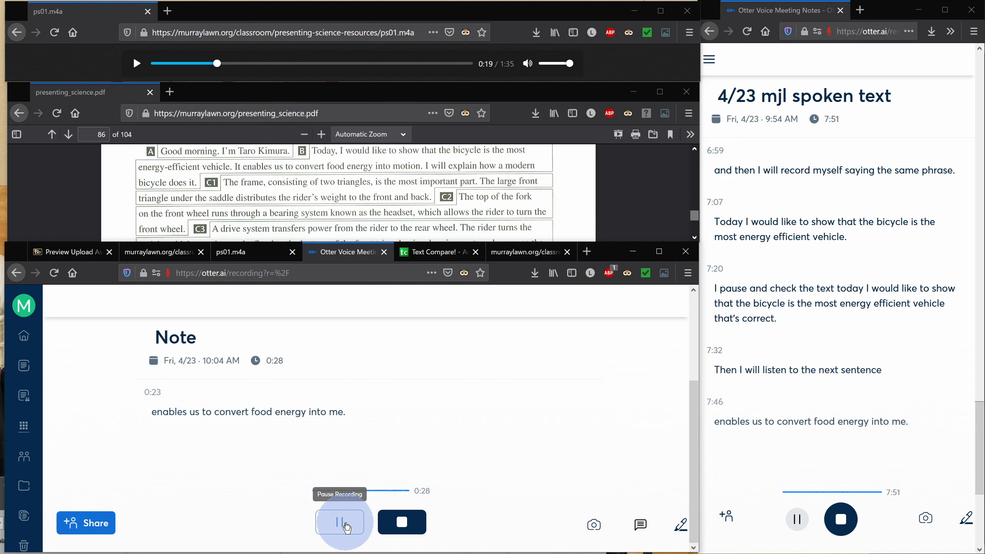
click(346, 527)
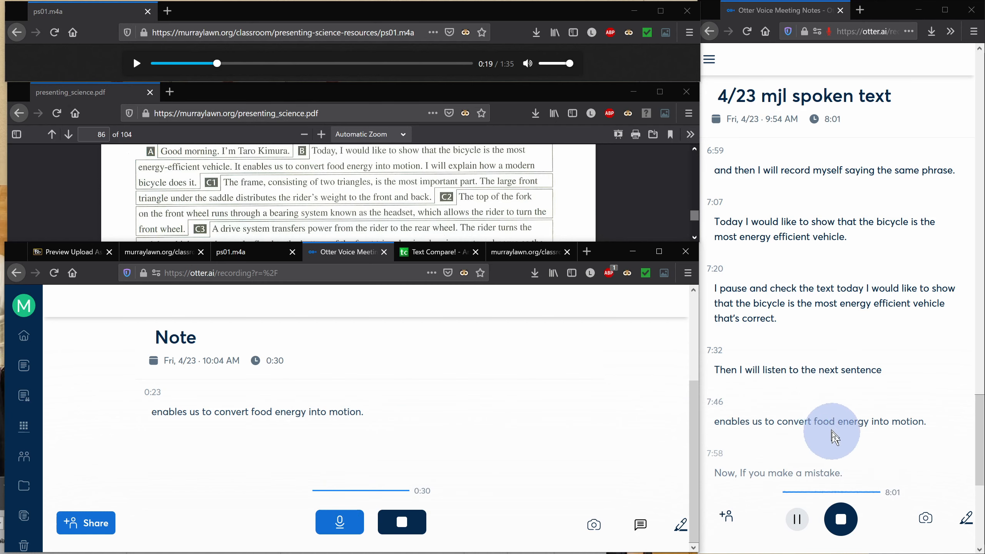
Stop the Otter recording to finish the Note
scroll(830, 433, down, 3)
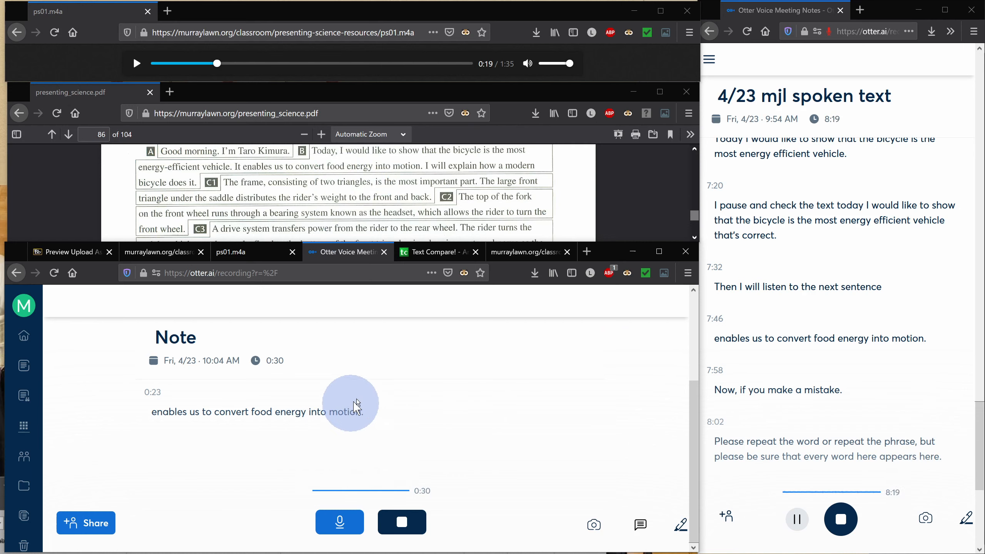
mouse_move(699, 218)
mouse_down()
mouse_move(695, 234)
mouse_move(698, 213)
mouse_up()
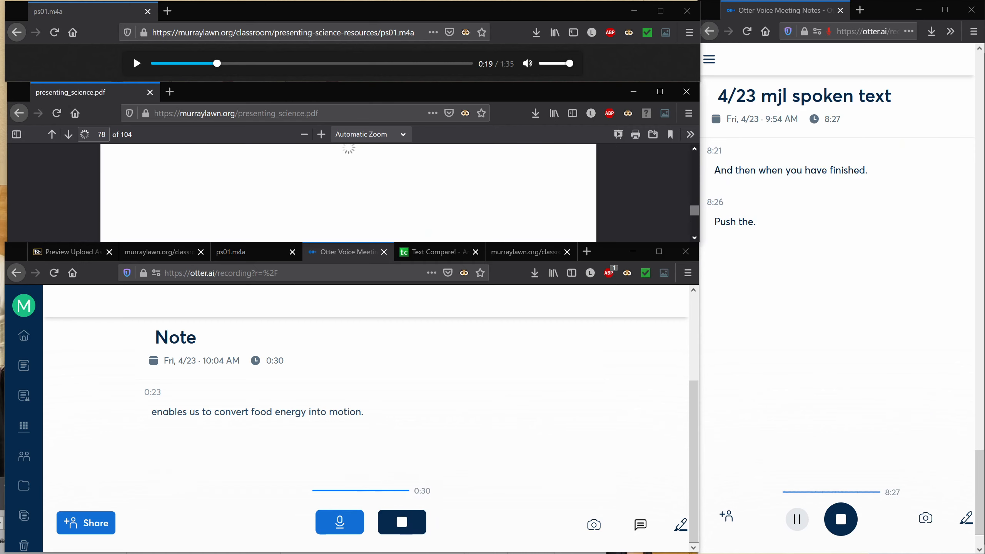
click(401, 522)
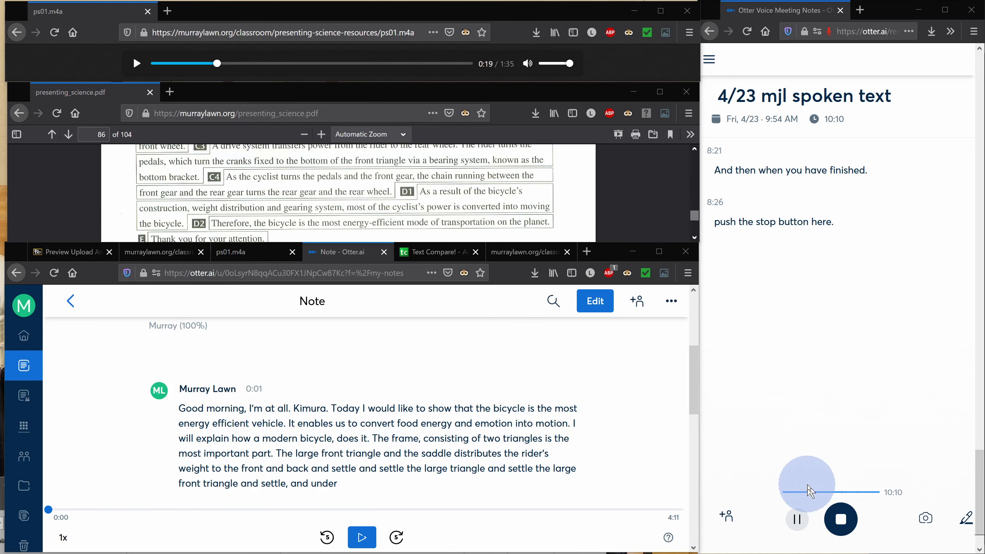
Glance at the Text Compare site, then return to the Otter Note page
click(435, 252)
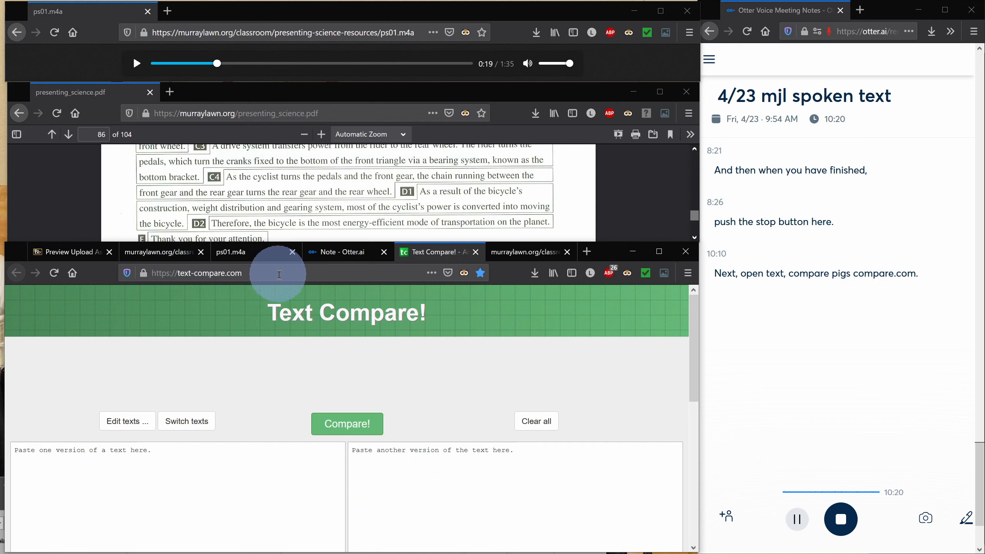
click(349, 262)
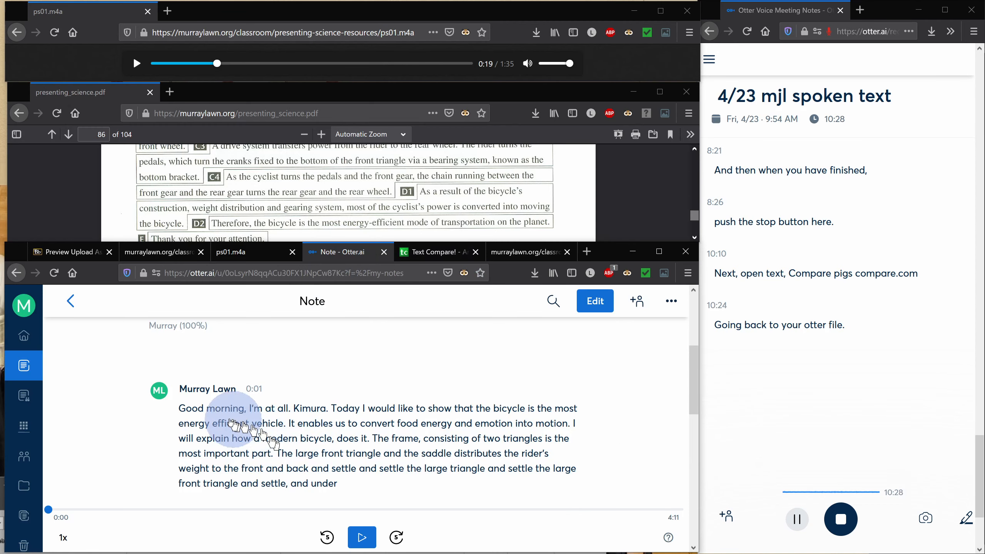
click(28, 369)
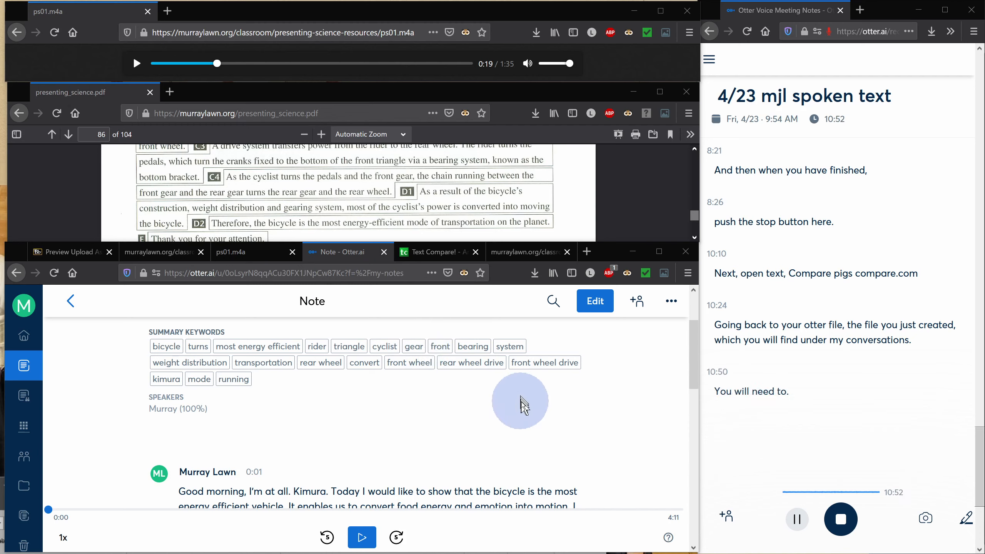
Export the Note's text as a TXT file with Export as monologue switched on, and save the file
click(671, 303)
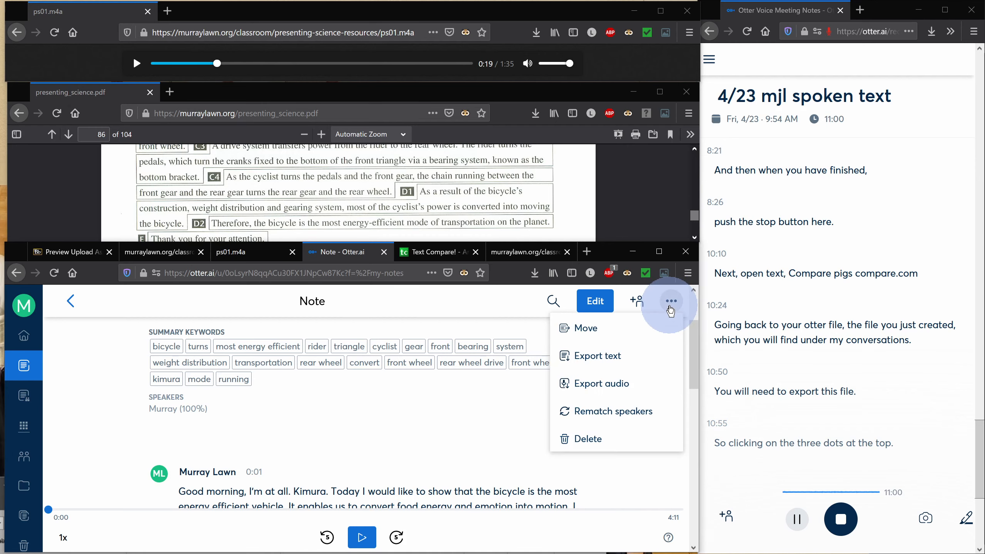
click(606, 363)
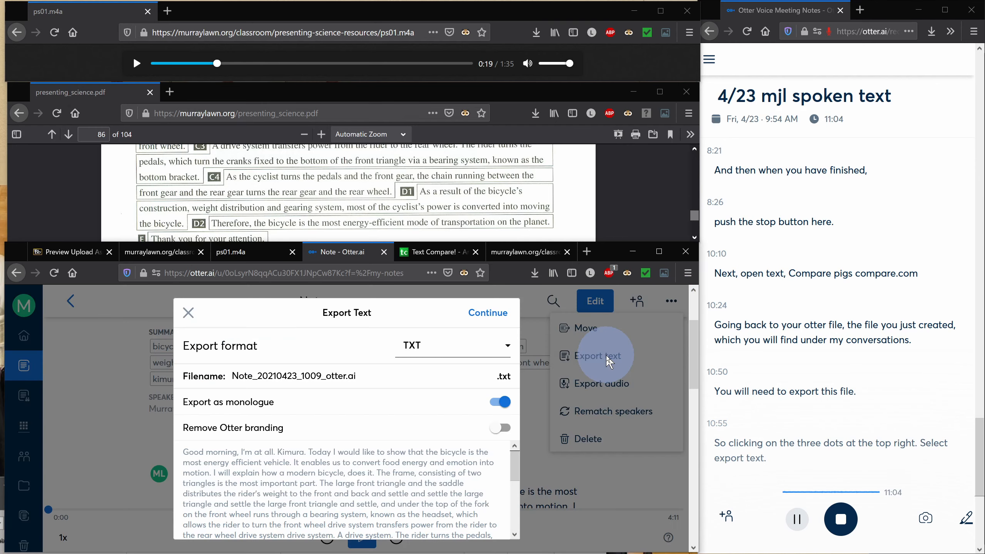
click(500, 403)
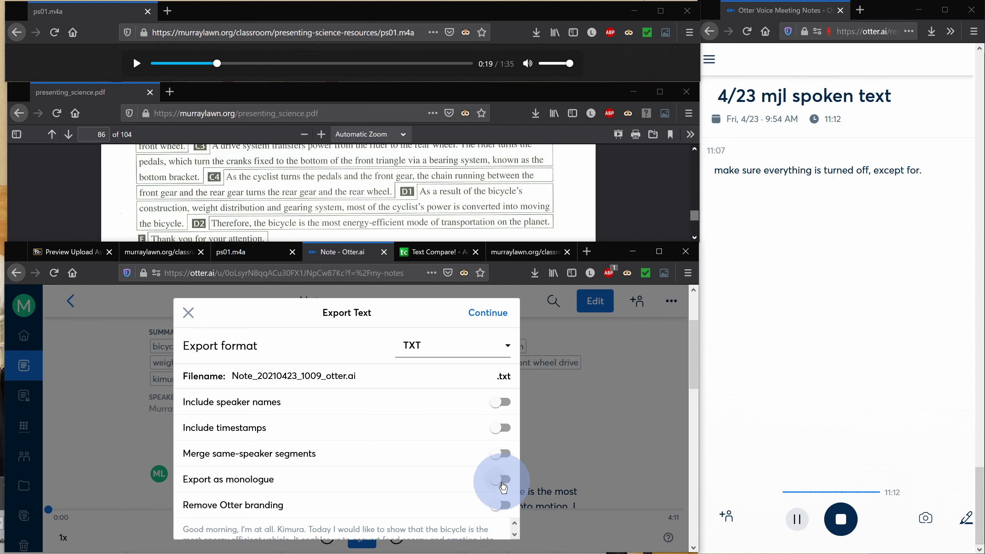
click(504, 481)
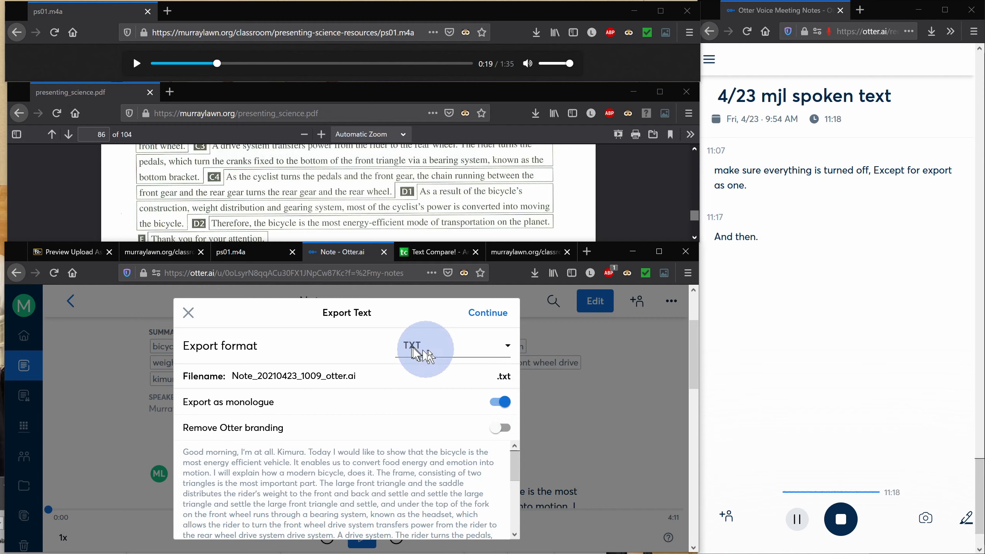
click(483, 316)
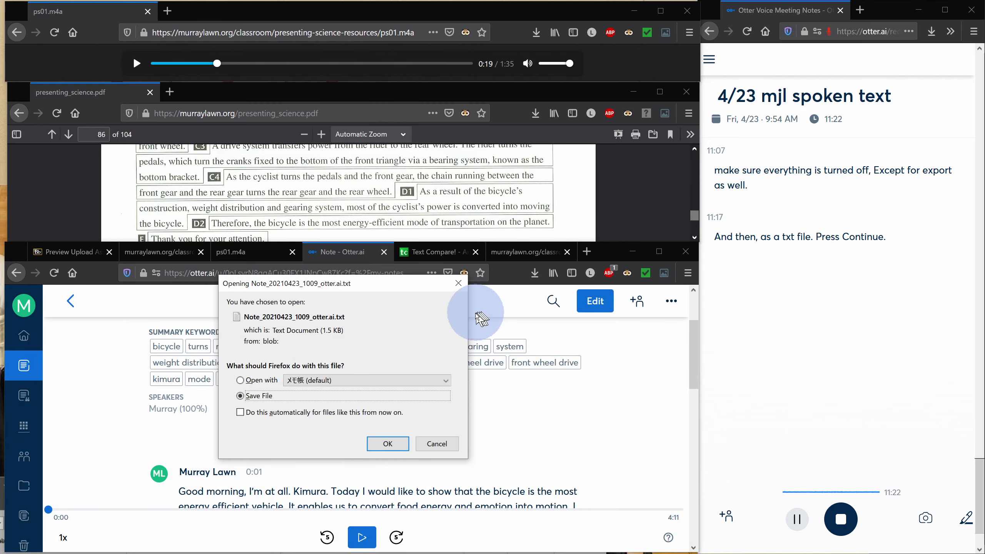
click(397, 443)
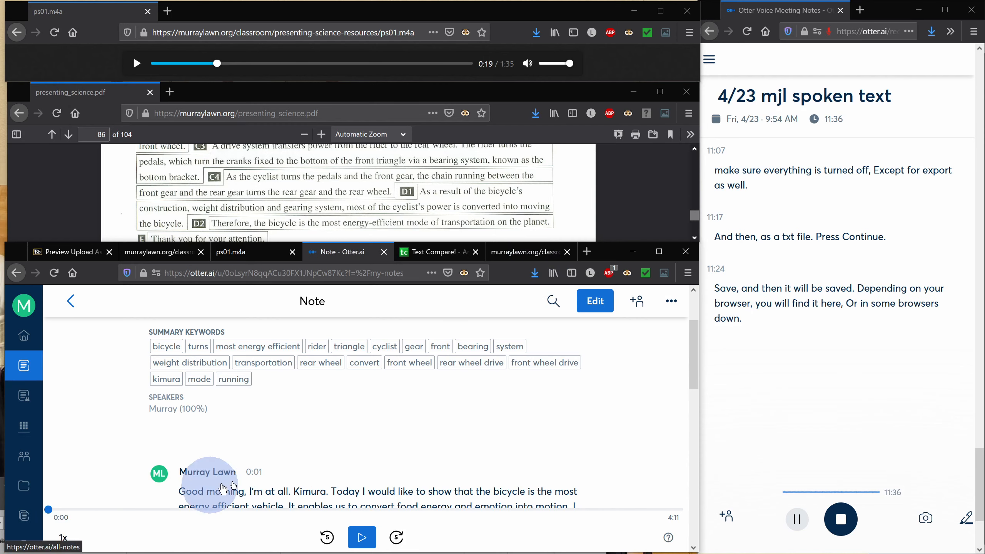
Open the downloaded Note_20210423_1009_otter.ai.txt file and reposition its Notepad window
click(535, 273)
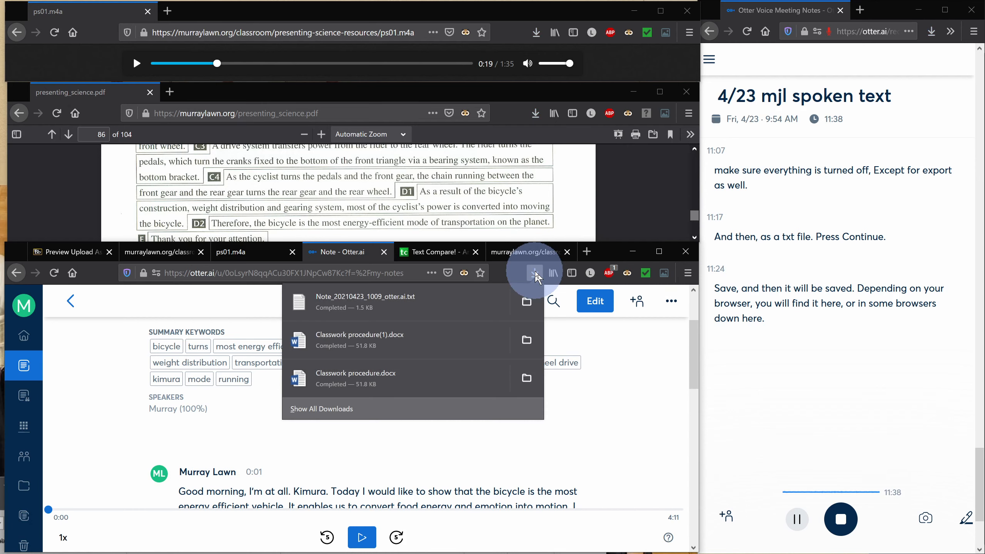
click(454, 296)
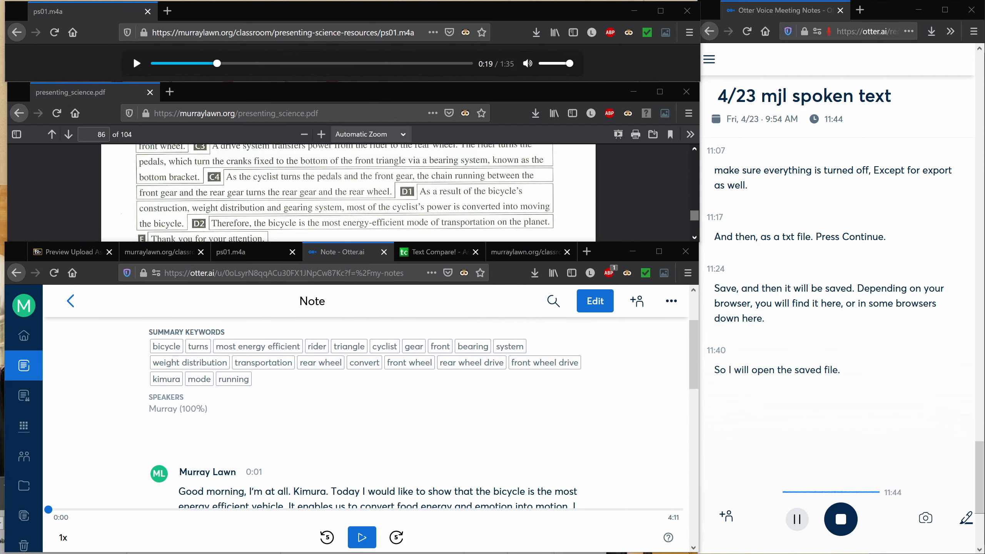
drag(0, 211, 324, 94)
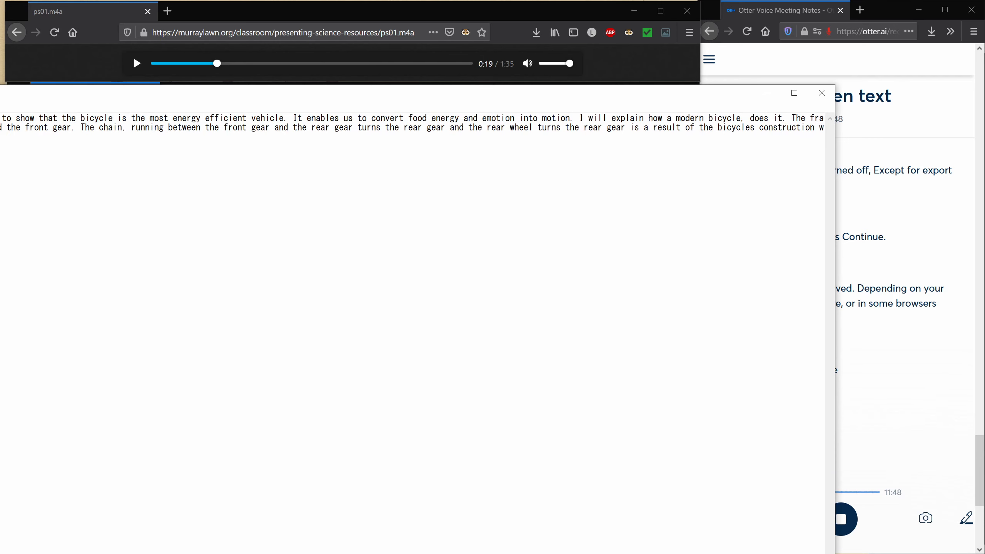
drag(834, 553, 241, 431)
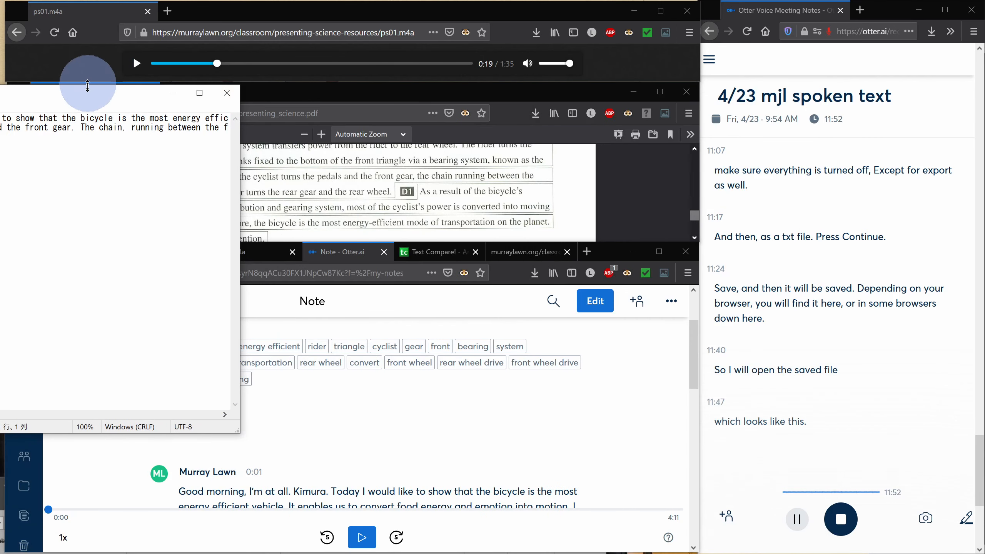
drag(88, 97, 646, 221)
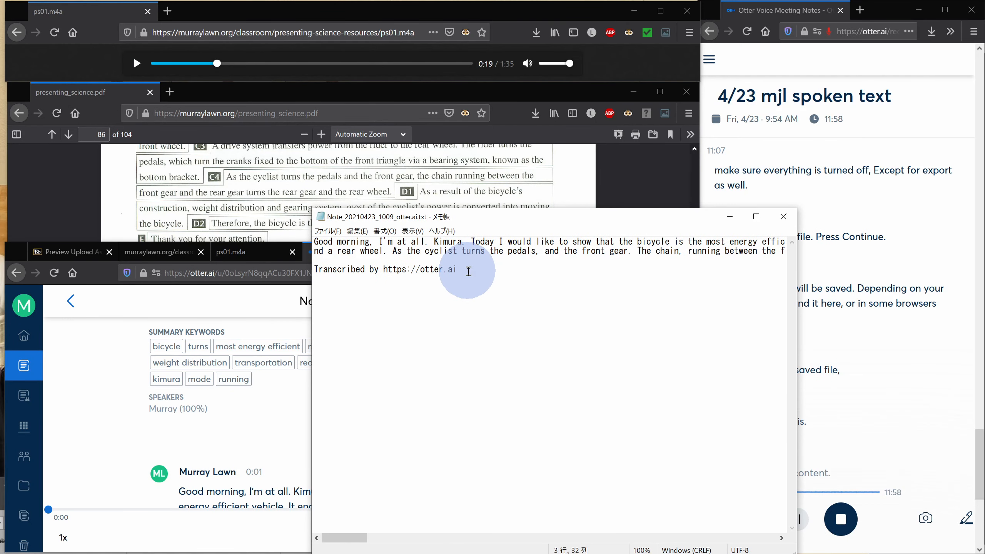
Copy the whole exported transcript and paste it into the right-hand text box of Text Compare
key(ctrl+a)
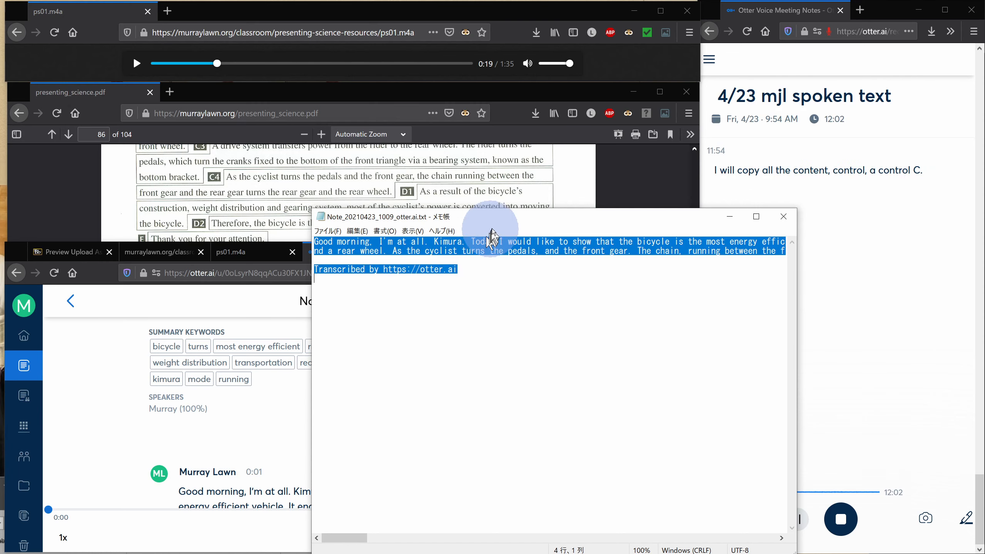
drag(496, 220, 471, 364)
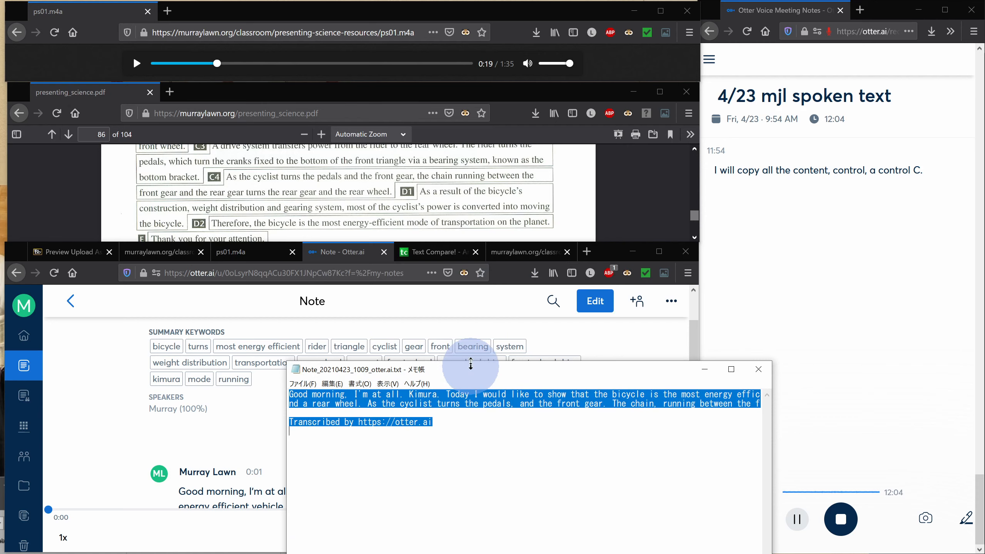
click(433, 253)
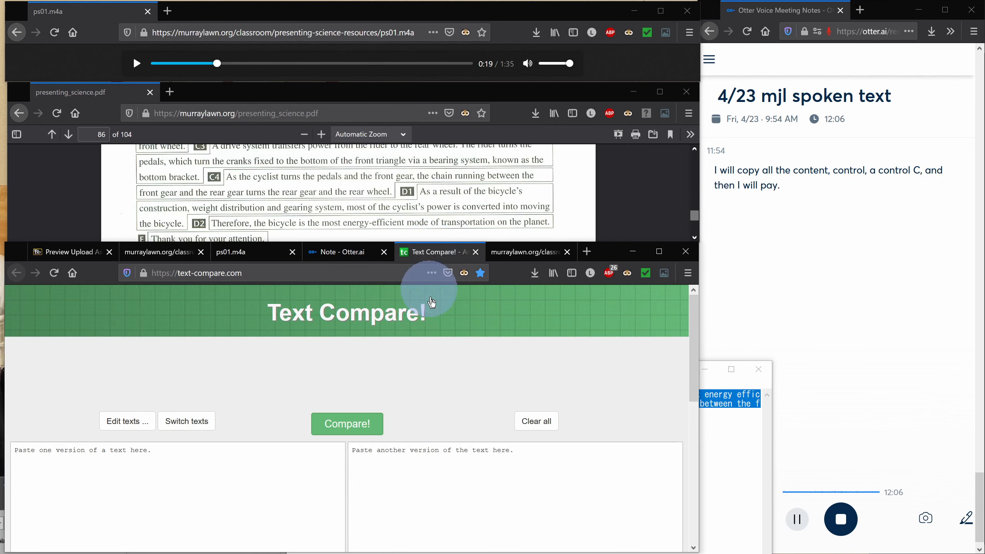
click(411, 473)
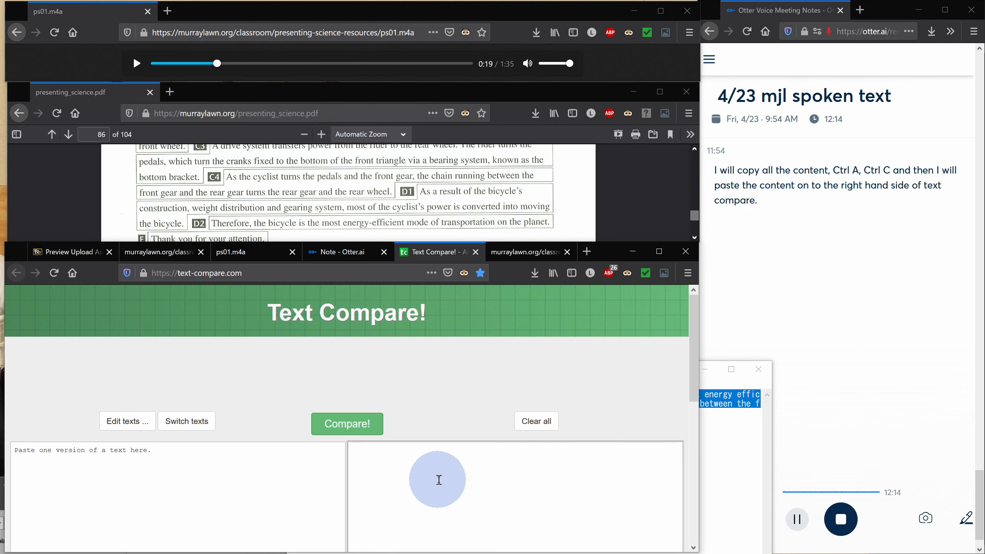
key(ctrl+v)
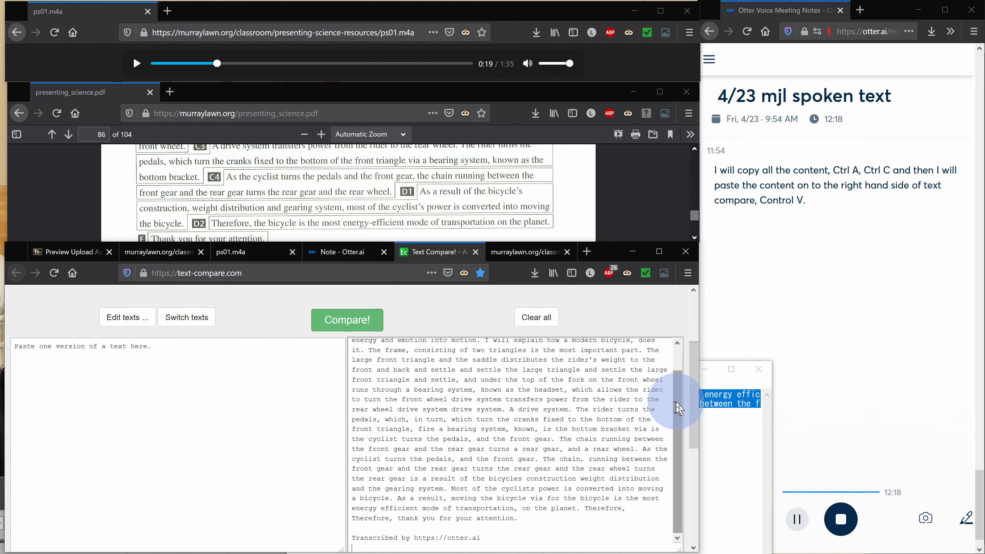
Open the original ps01.txt script from the classroom's Presenting Science text and audio contents page
drag(680, 406, 673, 353)
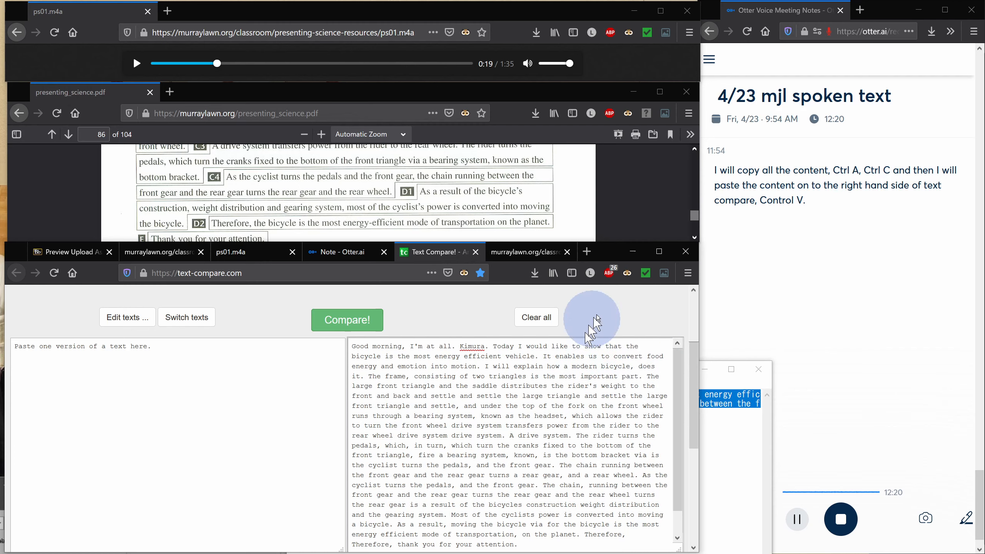
drag(606, 251, 647, 317)
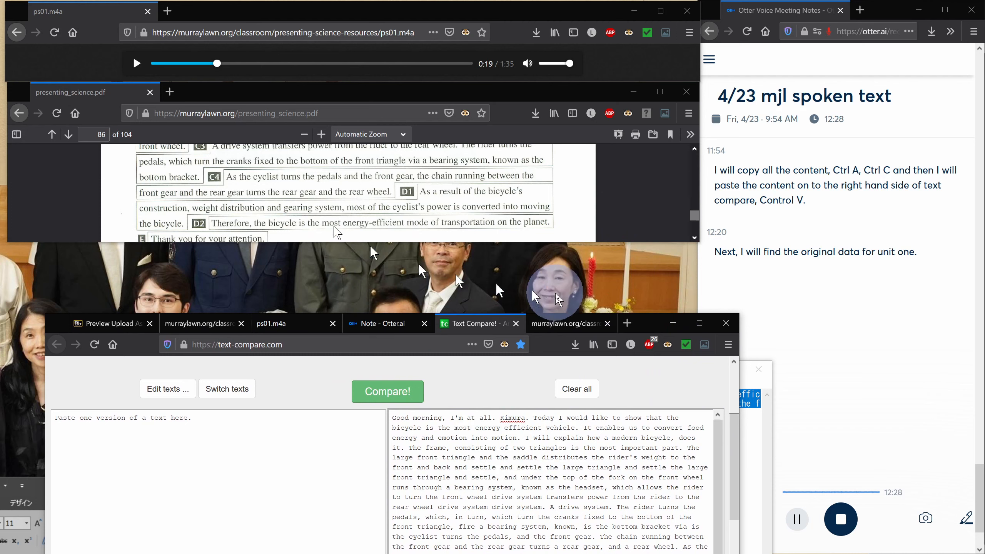
click(207, 323)
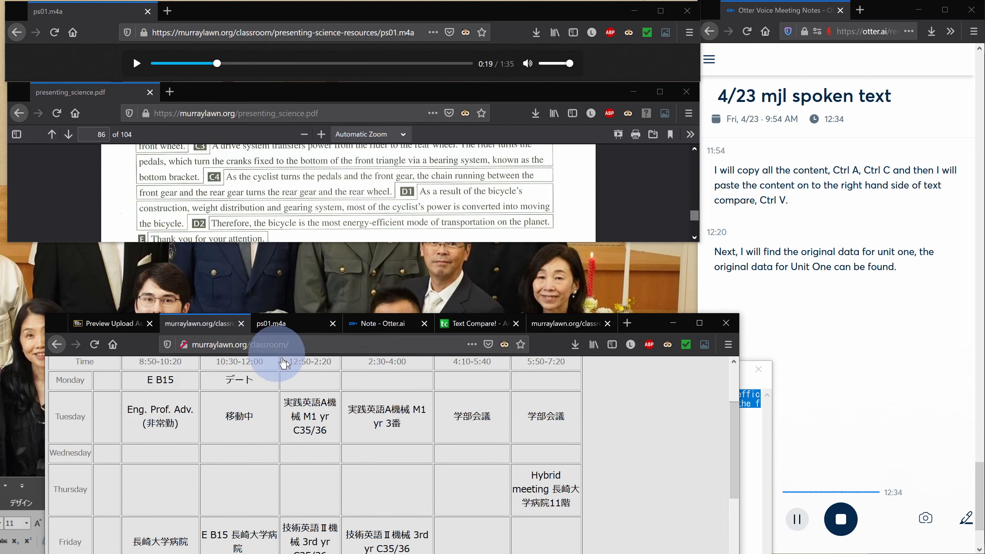
scroll(439, 494, down, 4)
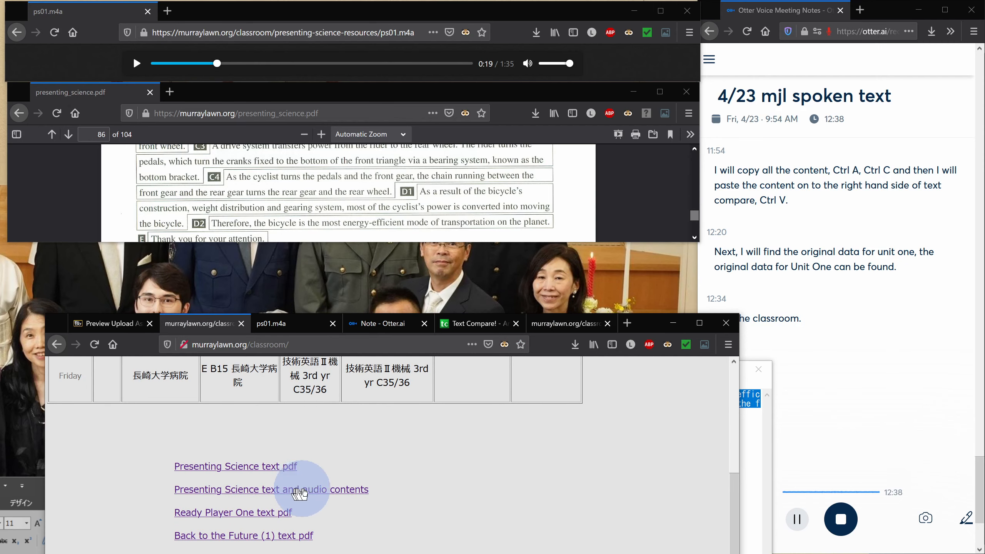
click(313, 493)
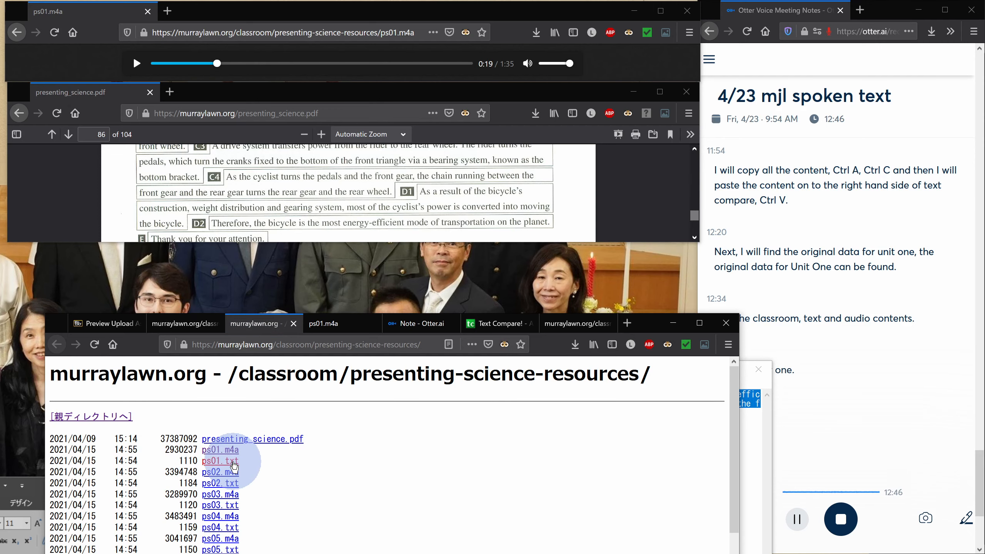
click(234, 465)
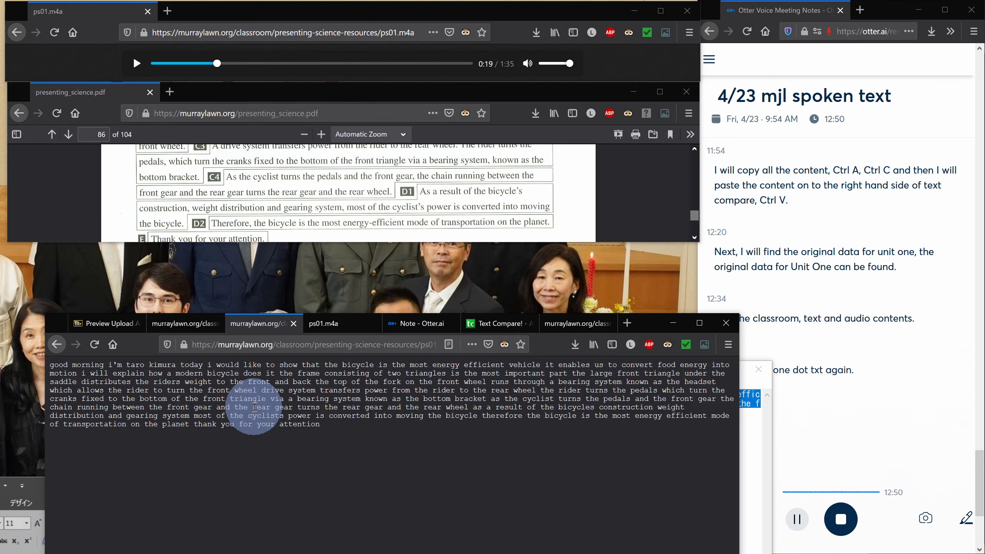
Copy the whole ps01.txt script and paste it into the left-hand text box of Text Compare
key(ctrl+a)
key(ctrl+c)
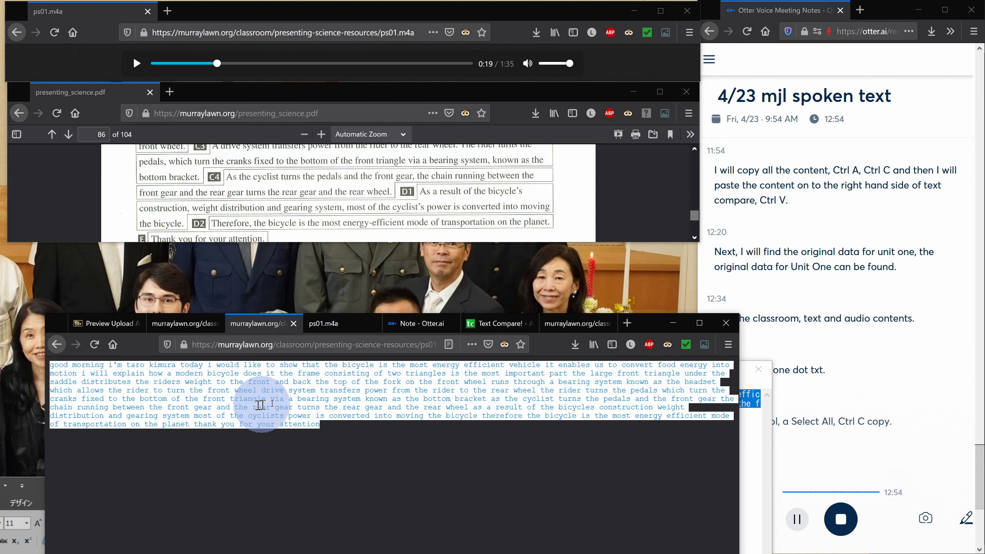
click(494, 324)
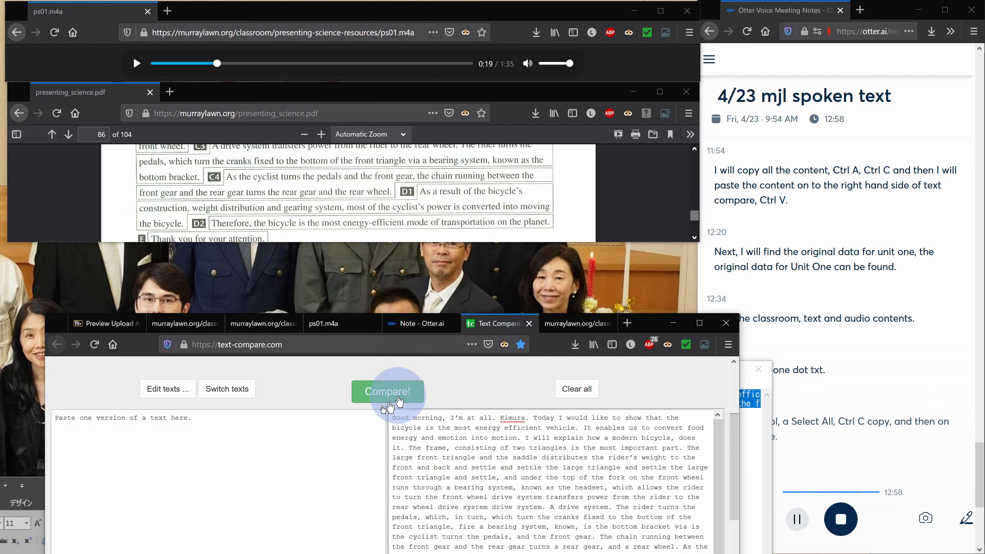
click(199, 435)
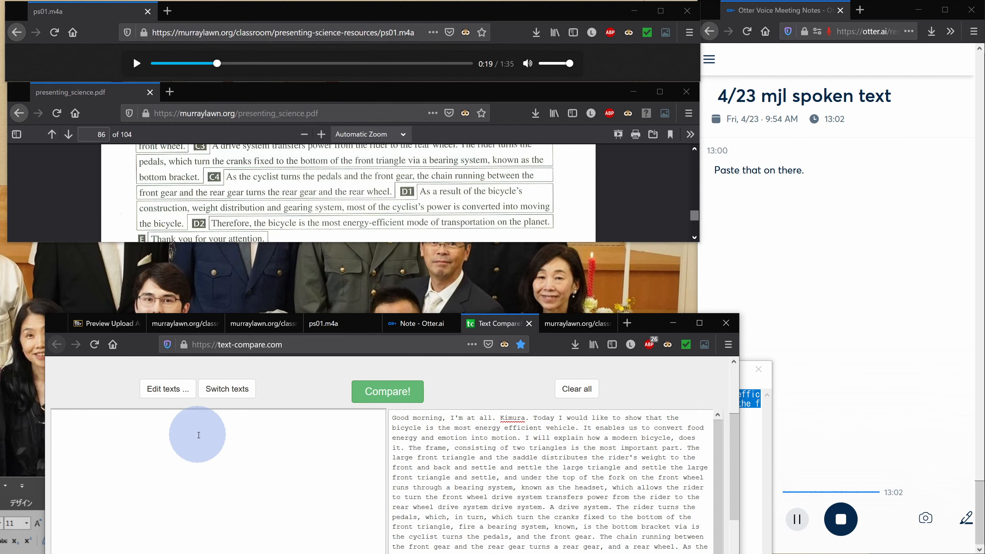
key(ctrl+v)
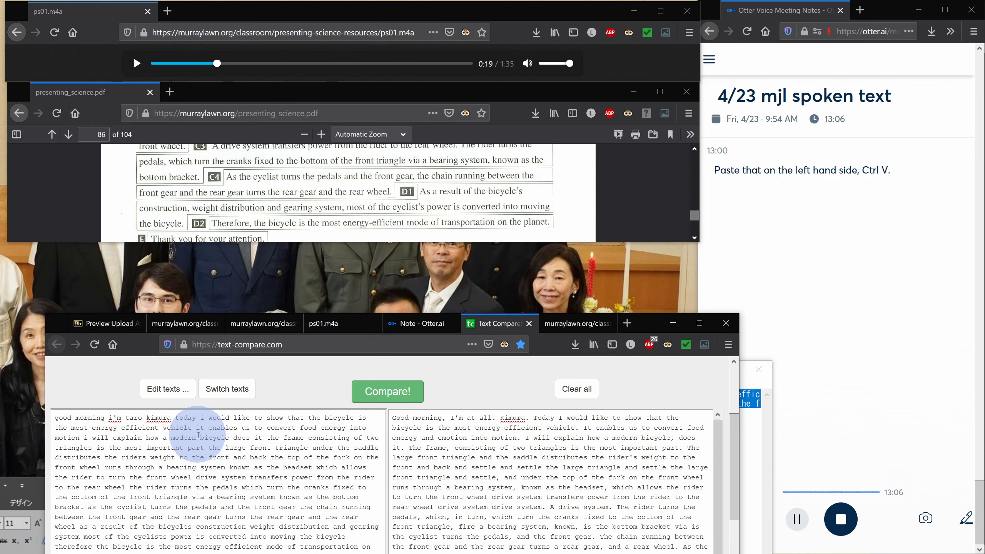
Run the comparison of the original script against the Otter transcript and open the form to email the comparison
click(390, 400)
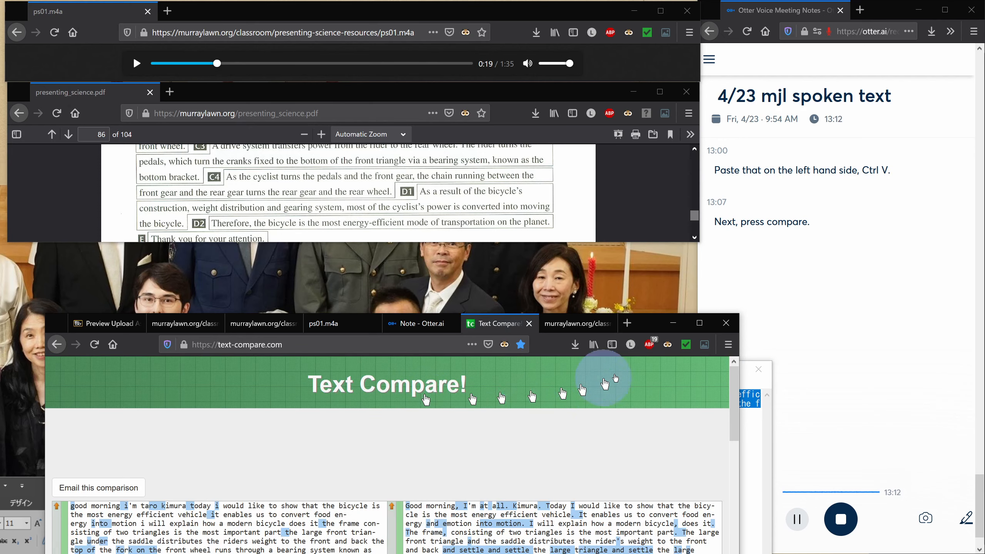
drag(650, 329, 602, 80)
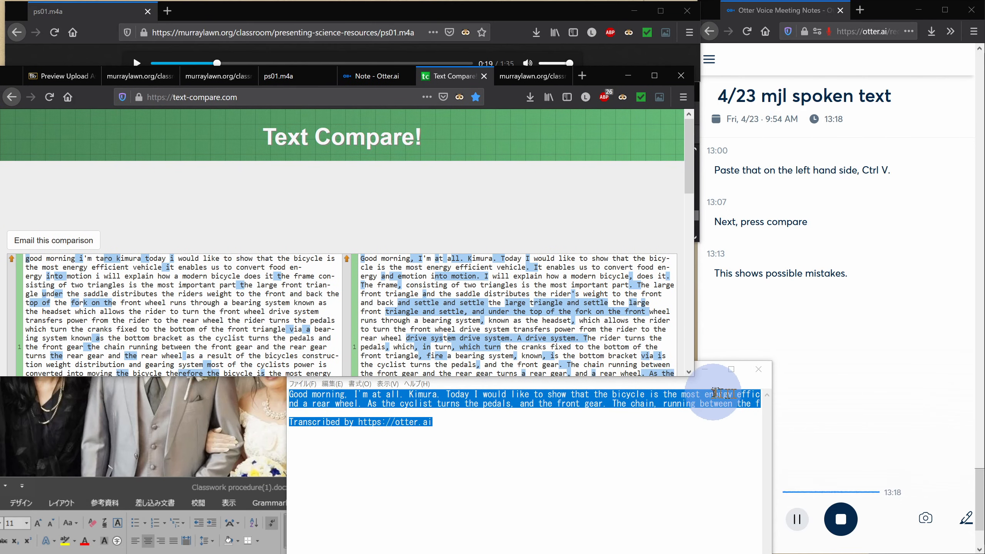
click(705, 370)
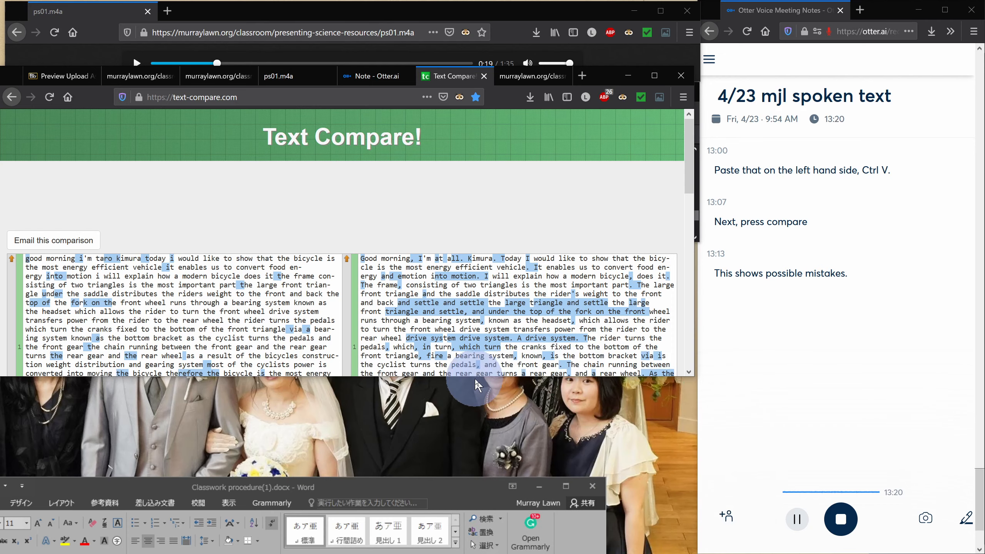
drag(477, 377, 451, 533)
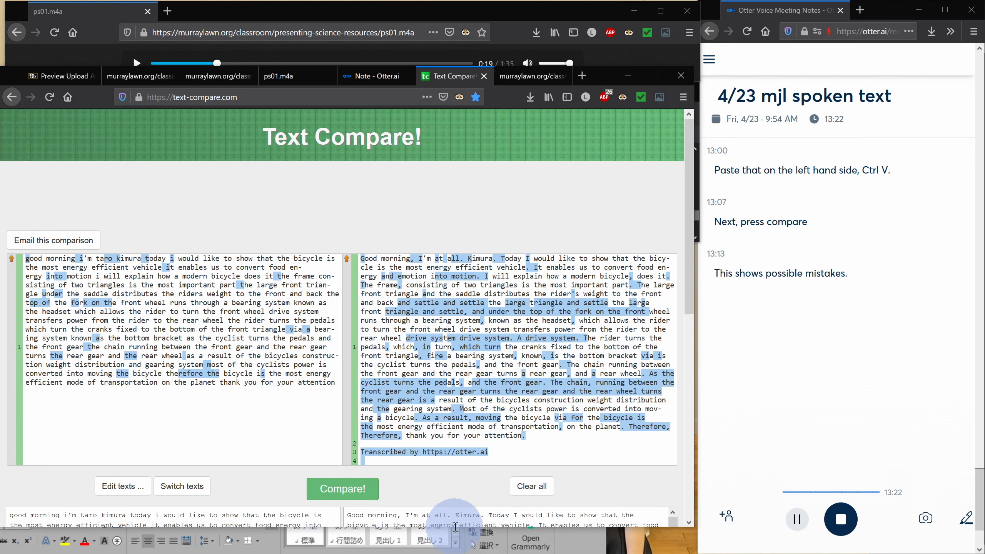
click(351, 485)
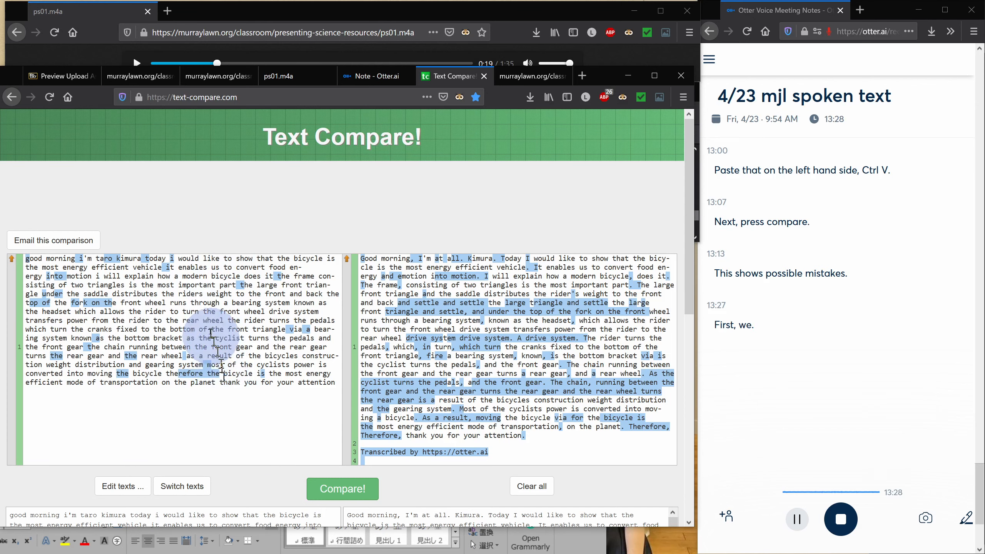
click(56, 241)
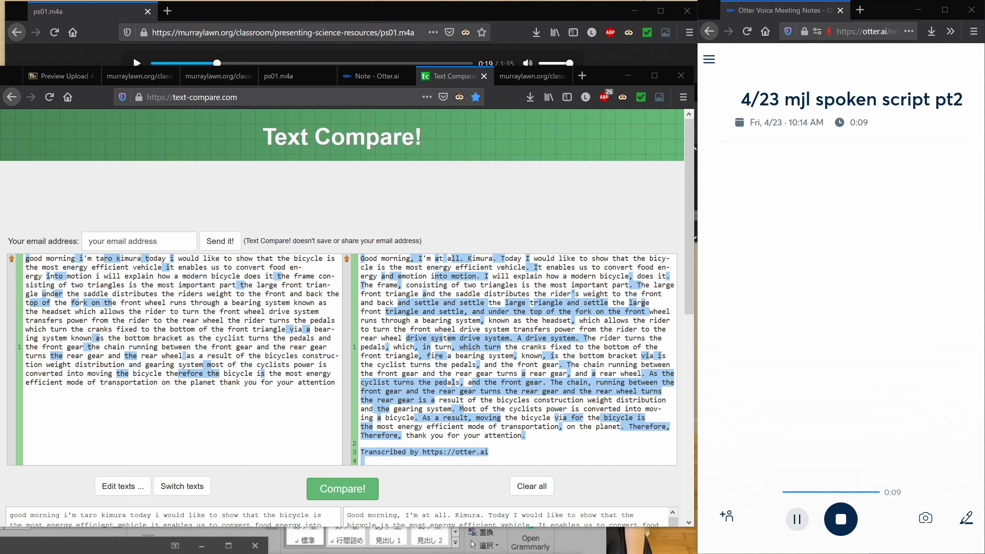
Bring up the new Word document and point out its heading line with date, student number digits and PS unit 1
drag(0, 544, 344, 147)
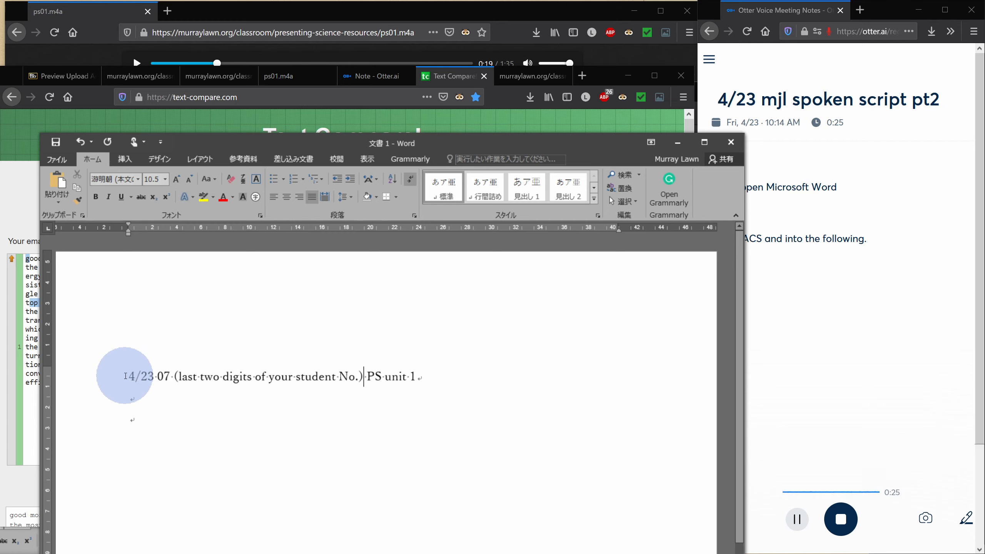
drag(130, 376, 149, 375)
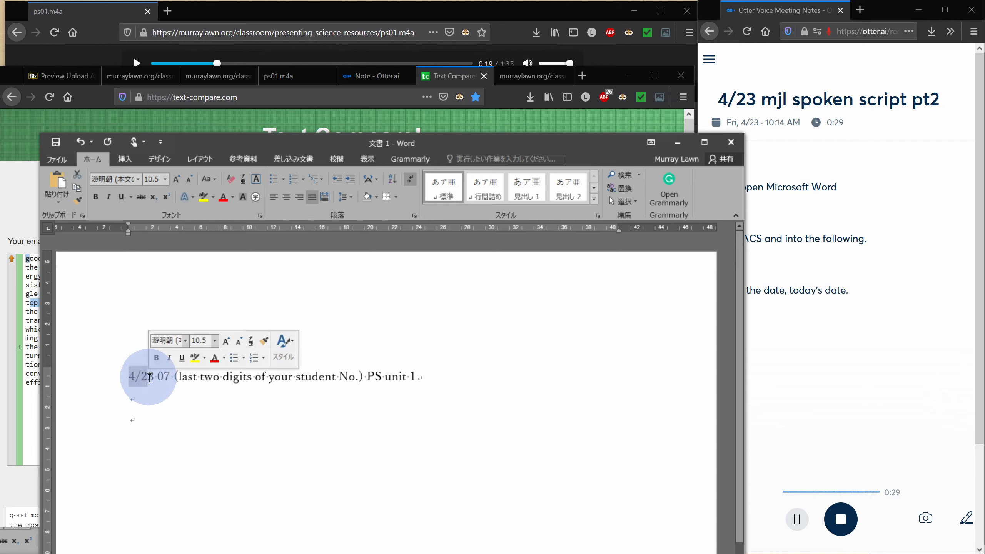
click(134, 341)
drag(248, 368, 169, 397)
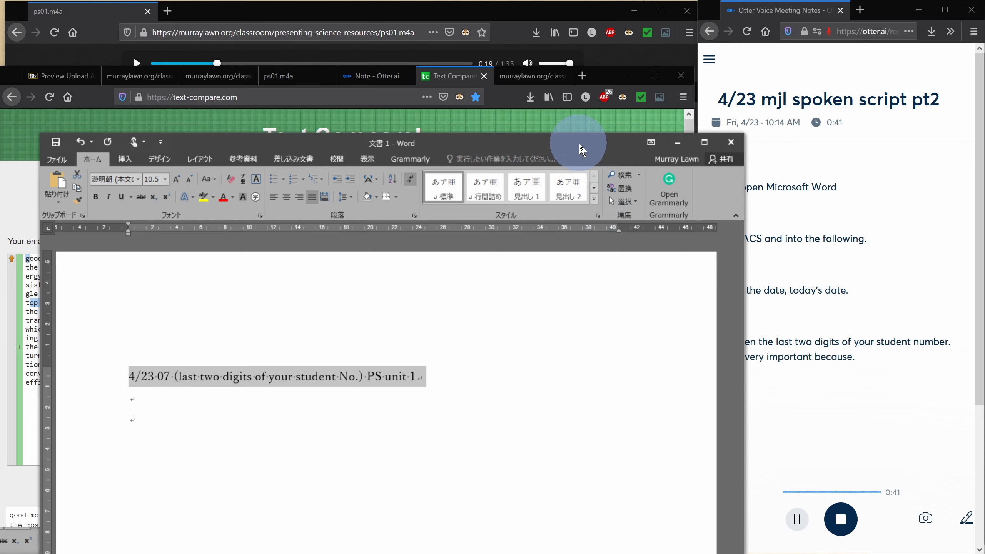
drag(580, 149, 532, 125)
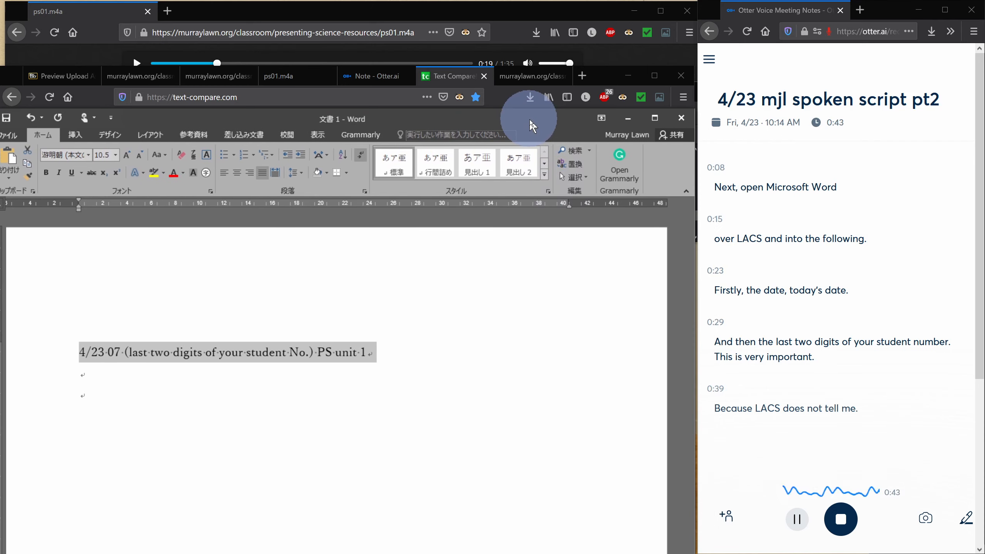
Add three blank lines below the heading line in the Word document
click(412, 362)
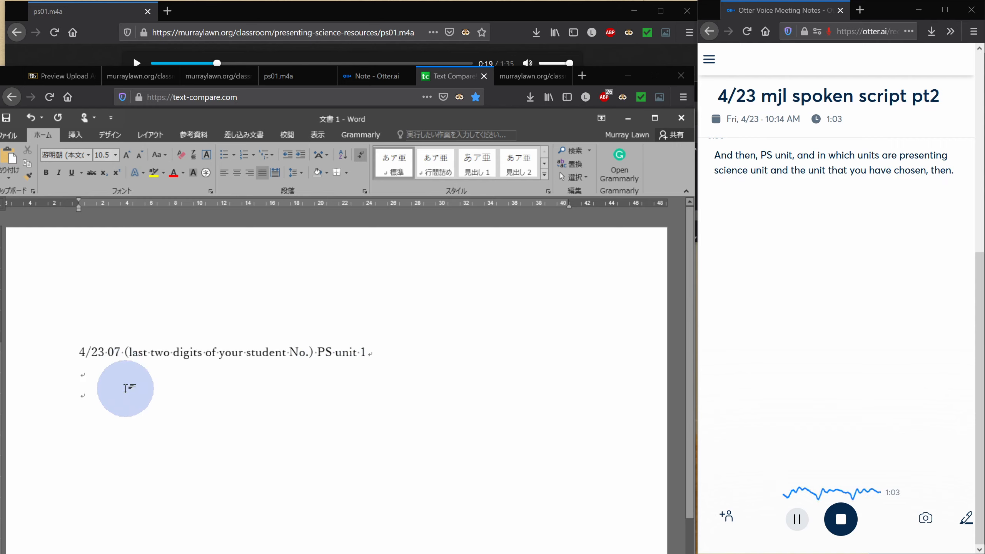
key(Return)
key(Return)
key(Return)
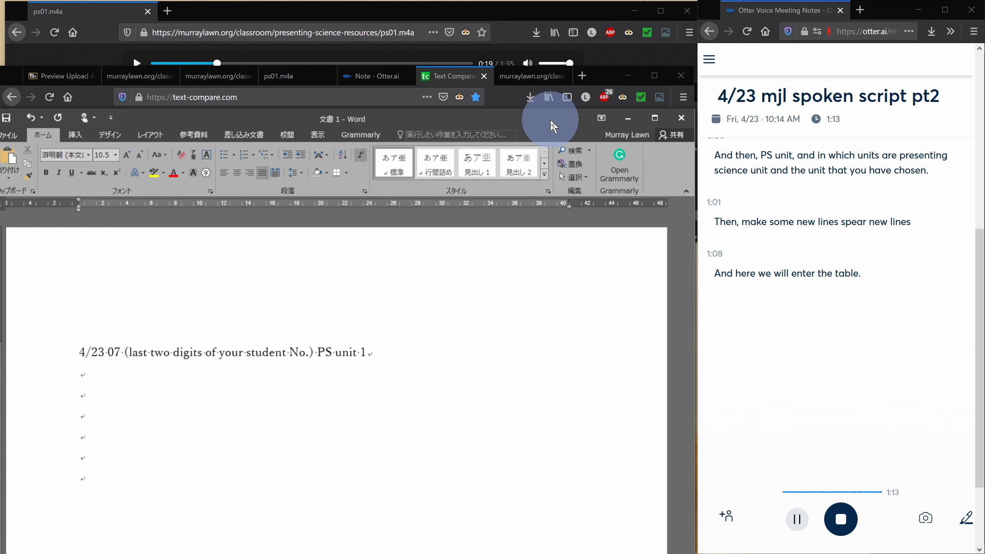
Paste the emailed Text Compare comparison table into the Word document below the heading
drag(552, 126, 142, 525)
drag(333, 553, 417, 112)
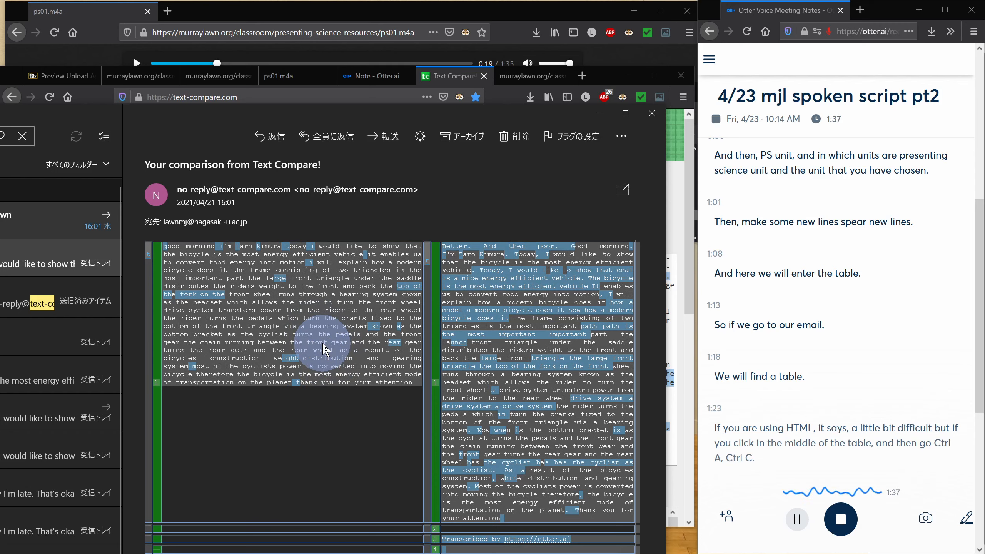
drag(32, 117, 422, 163)
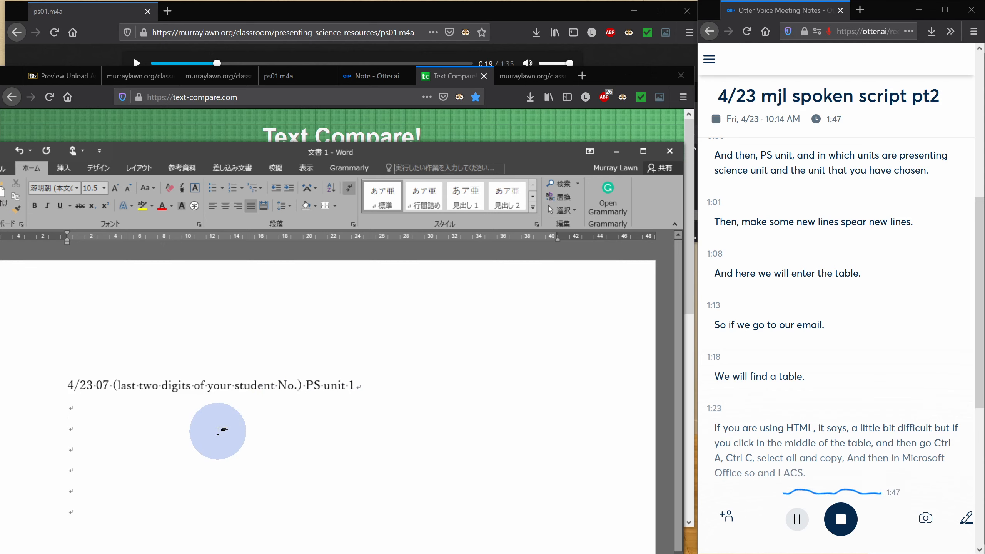
key(ctrl+v)
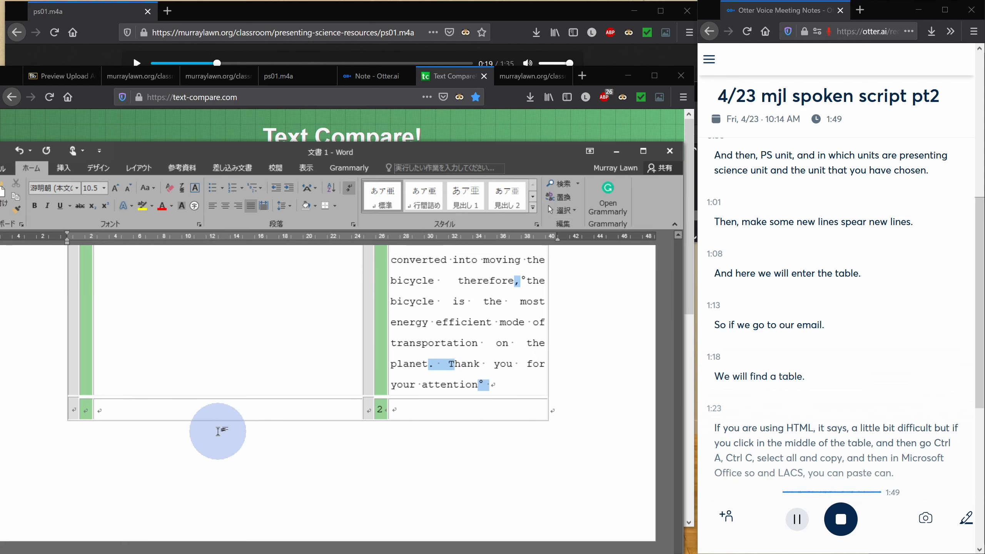
scroll(216, 491, up, 15)
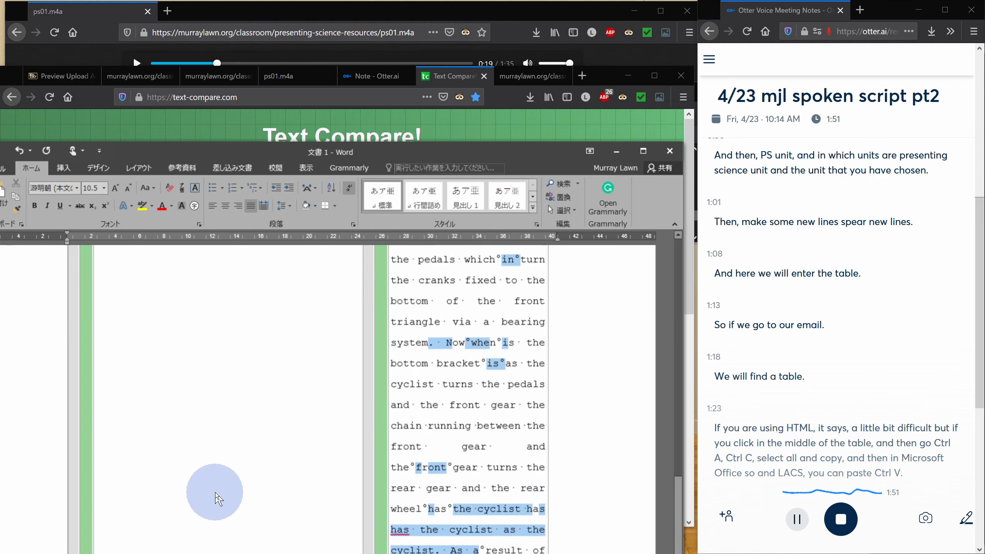
scroll(215, 490, up, 15)
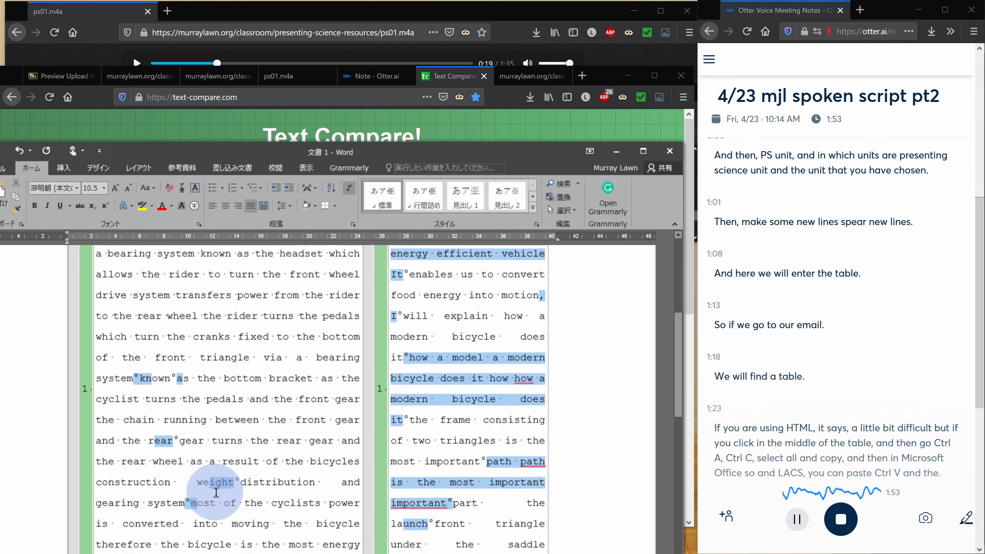
scroll(215, 492, up, 1)
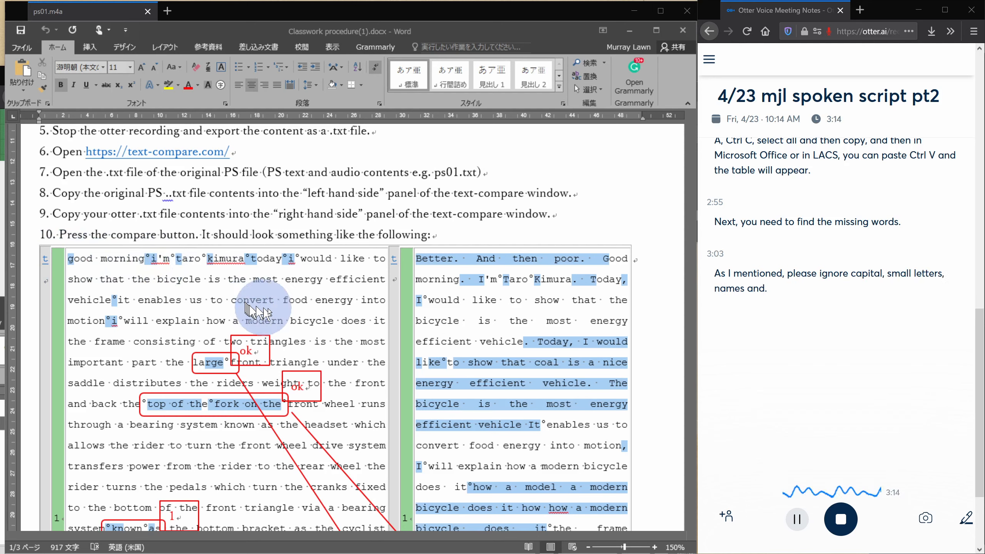
Scroll through the Classwork procedure document's example comparison and its list of missed words to examine the marked mistakes
scroll(272, 361, down, 5)
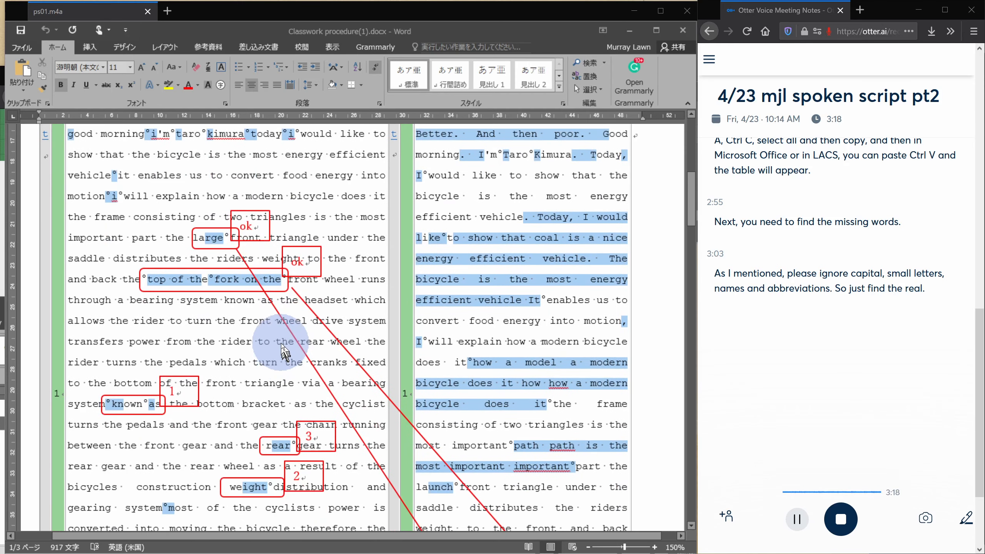
scroll(284, 353, down, 1)
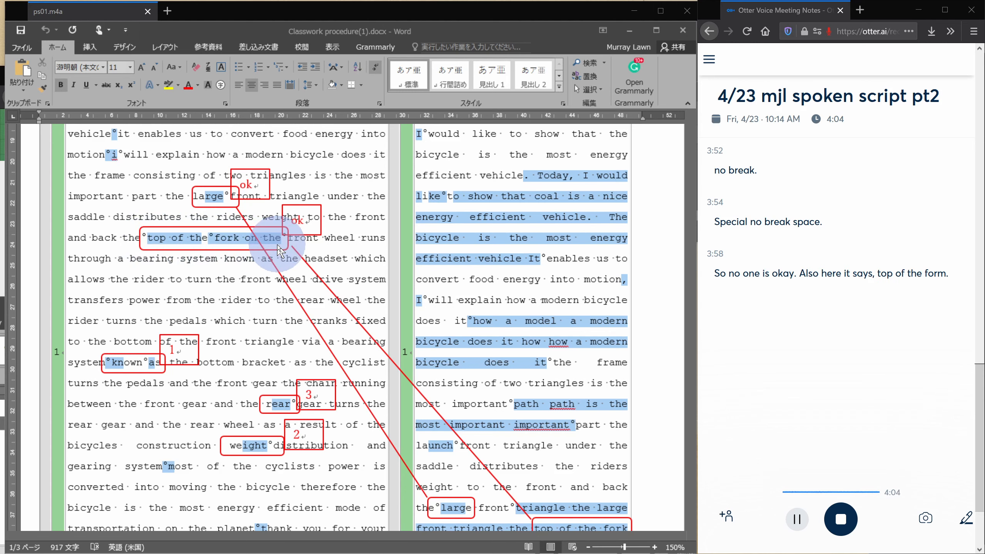
scroll(280, 250, down, 1)
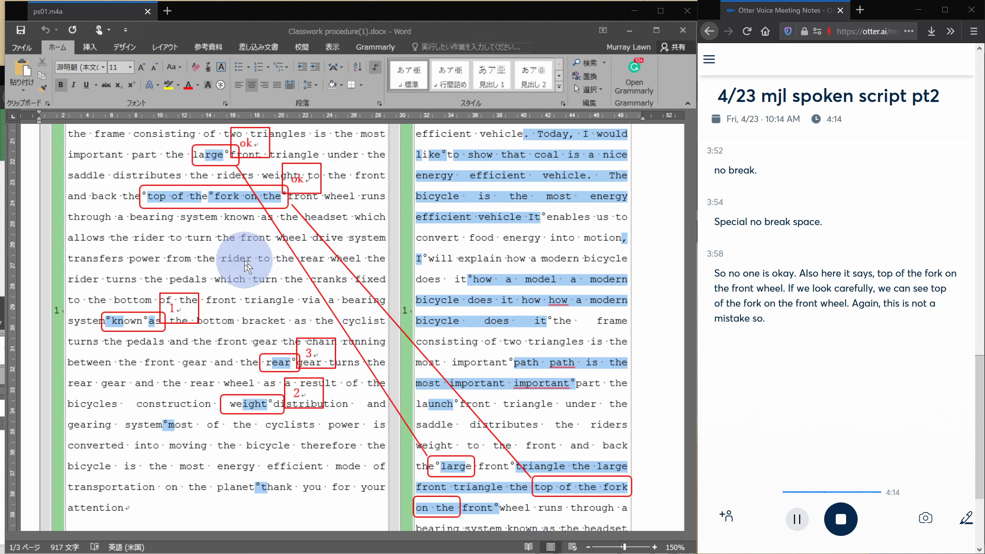
scroll(244, 263, down, 2)
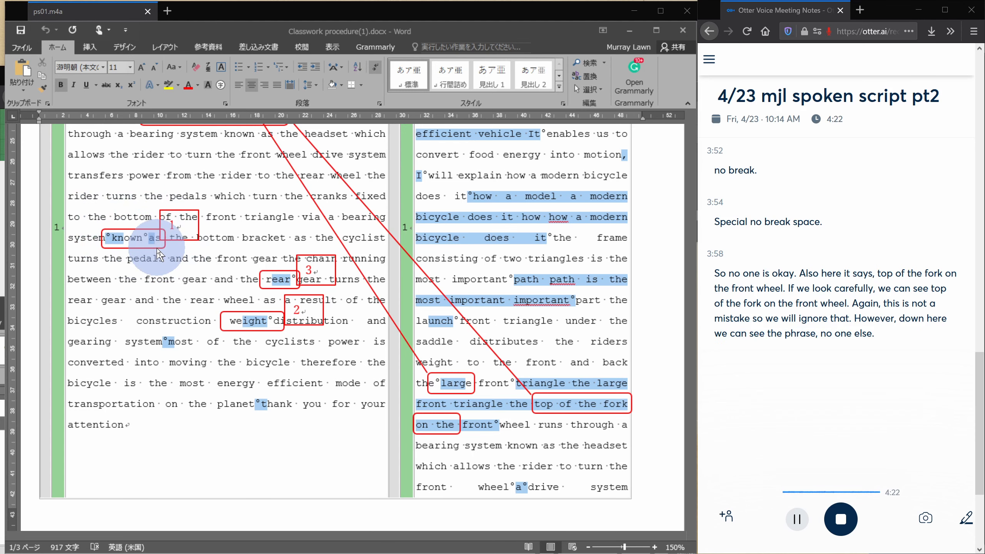
scroll(157, 248, down, 1)
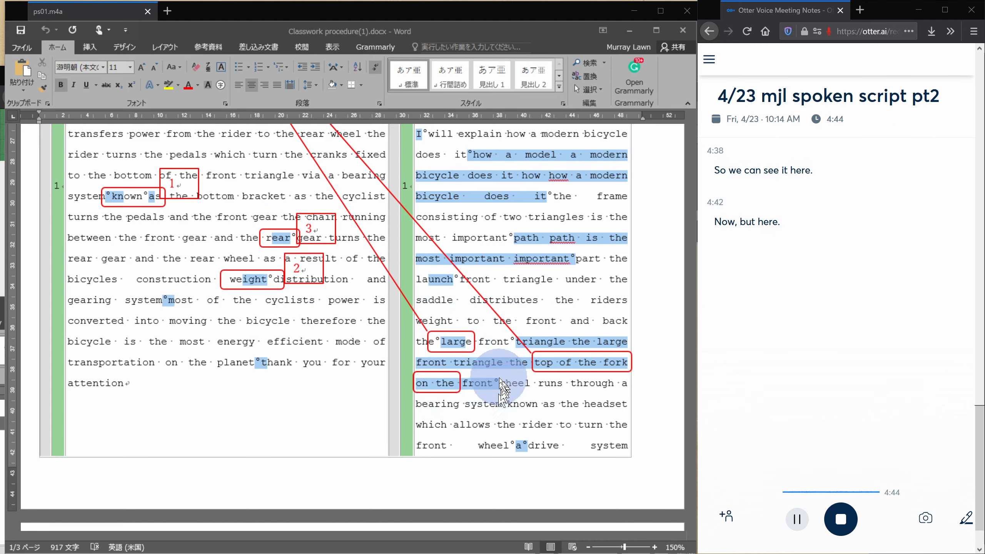
scroll(496, 382, down, 2)
scroll(494, 383, up, 1)
scroll(495, 385, down, 1)
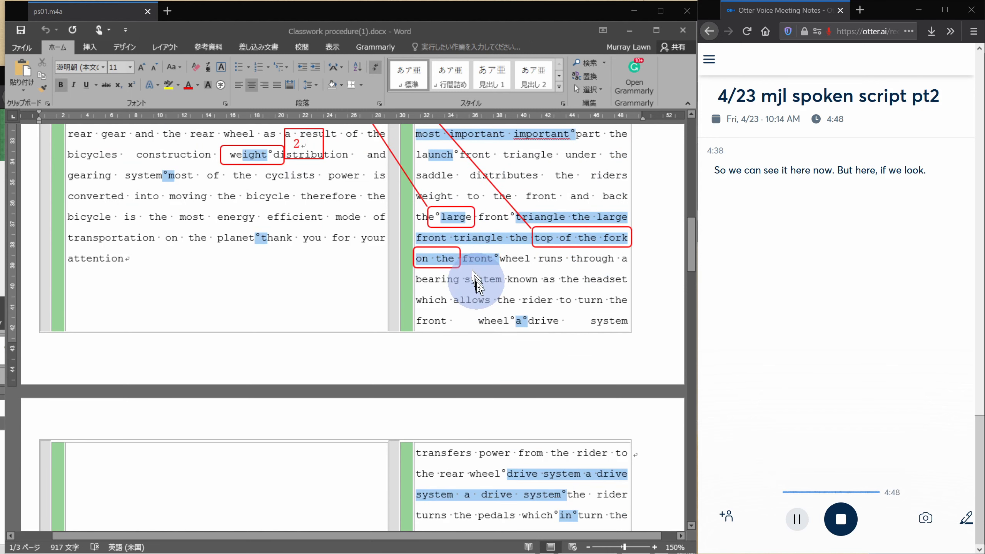
scroll(508, 290, down, 4)
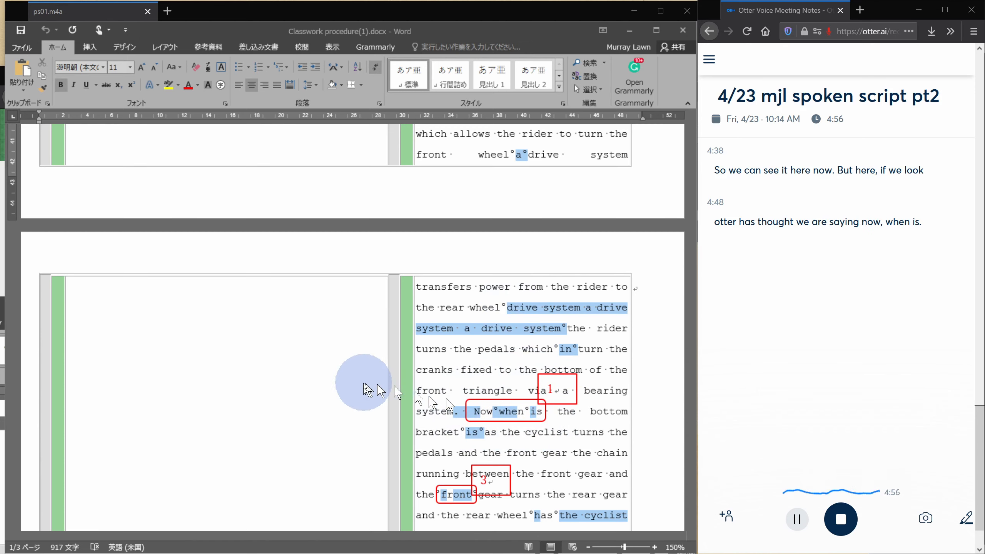
scroll(354, 388, down, 7)
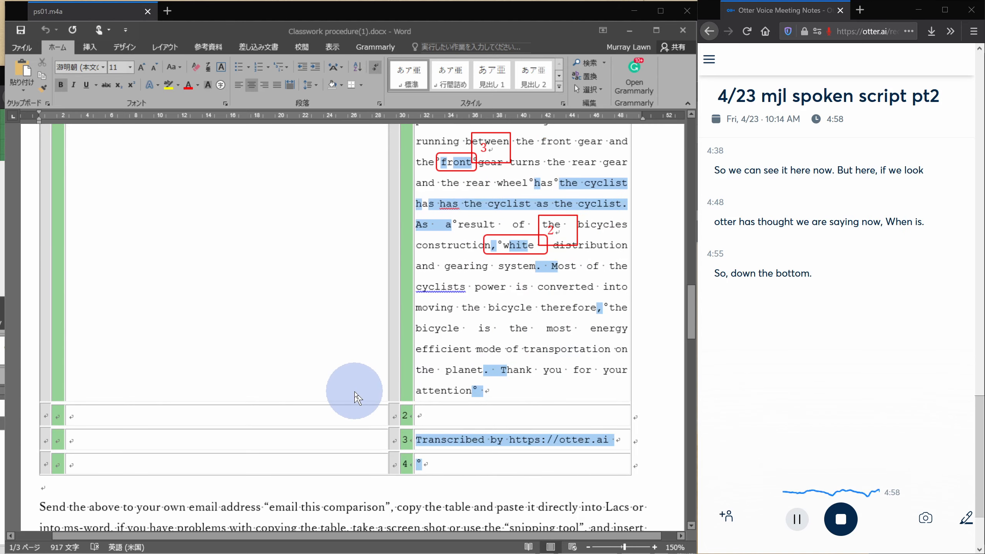
scroll(354, 391, down, 2)
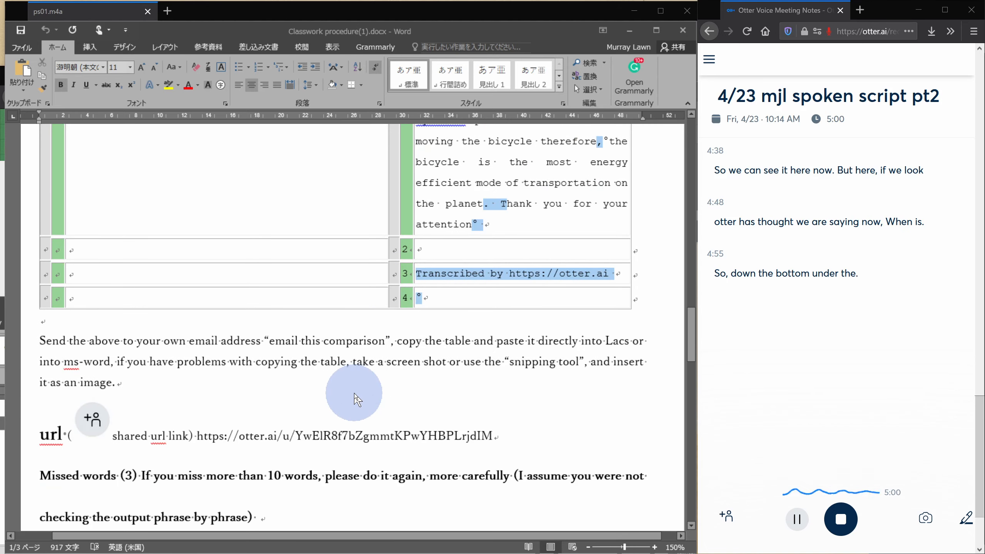
scroll(354, 393, down, 2)
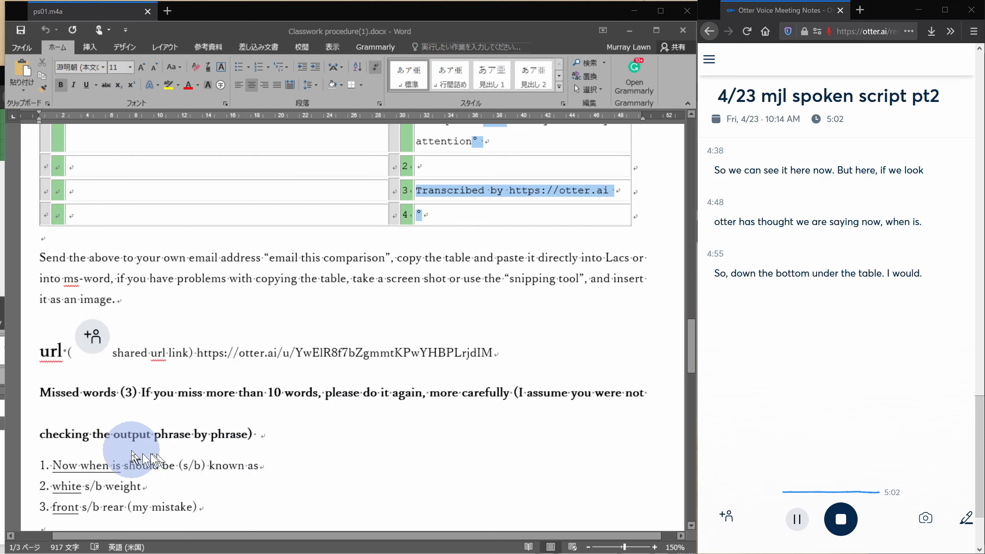
scroll(136, 443, down, 2)
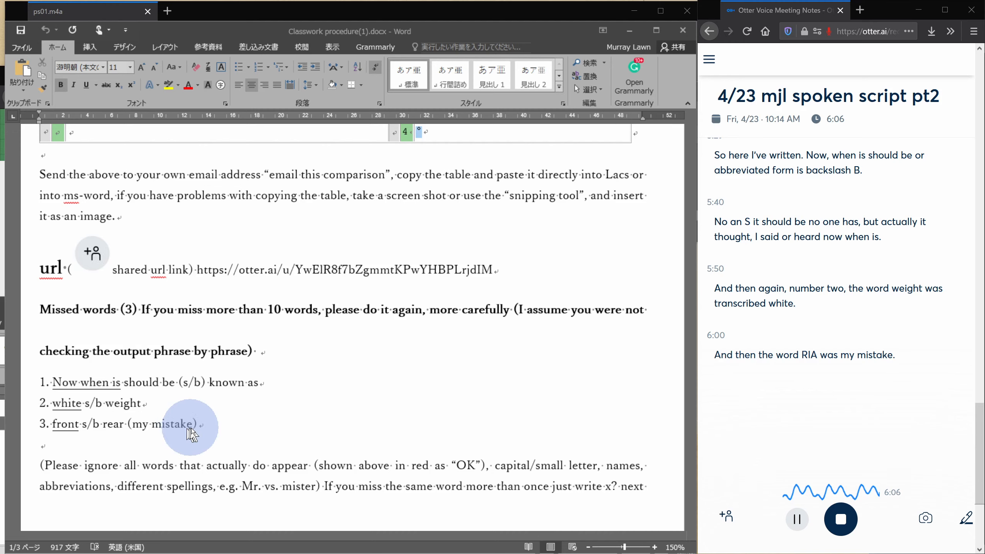
scroll(205, 427, up, 10)
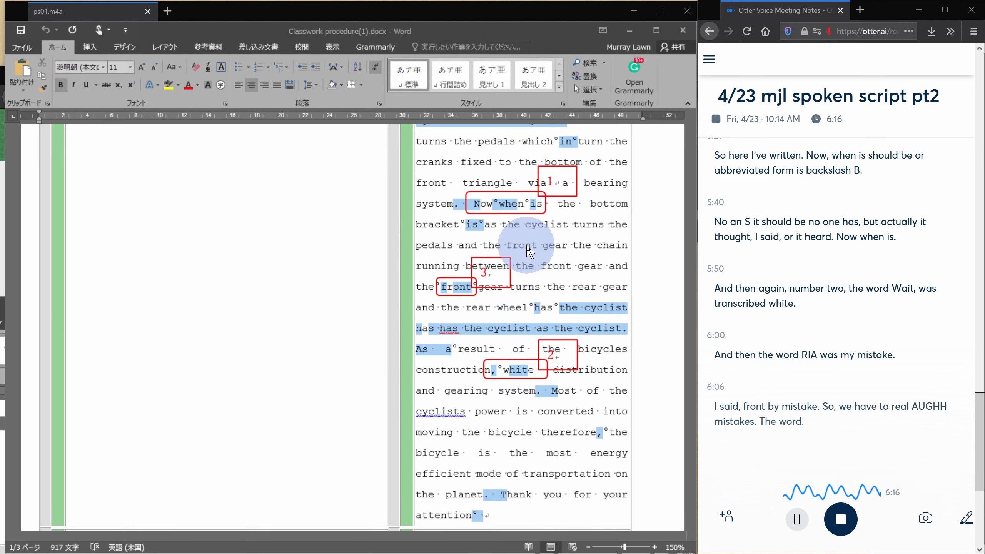
scroll(526, 245, up, 5)
scroll(529, 252, up, 2)
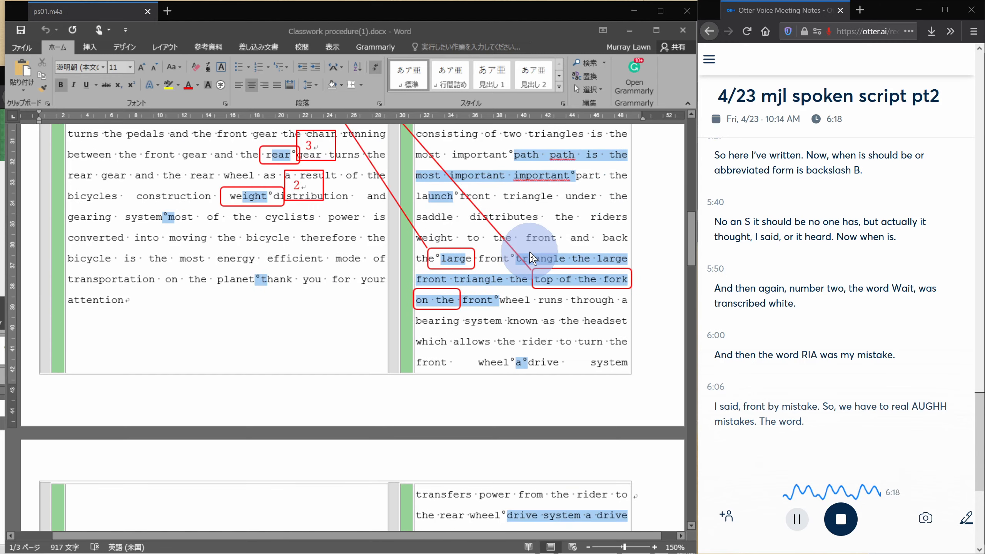
scroll(530, 251, down, 3)
scroll(531, 251, down, 1)
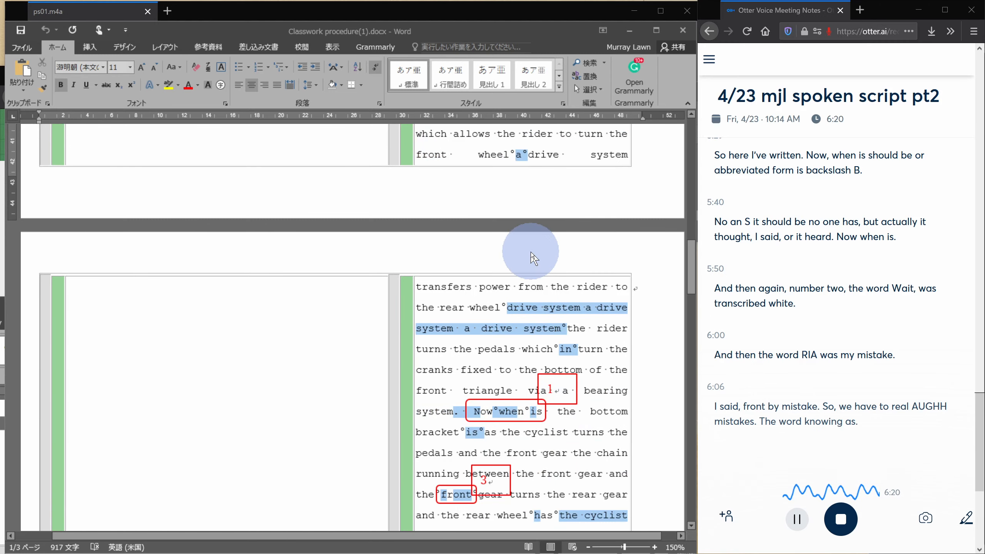
scroll(530, 261, up, 2)
scroll(528, 264, up, 3)
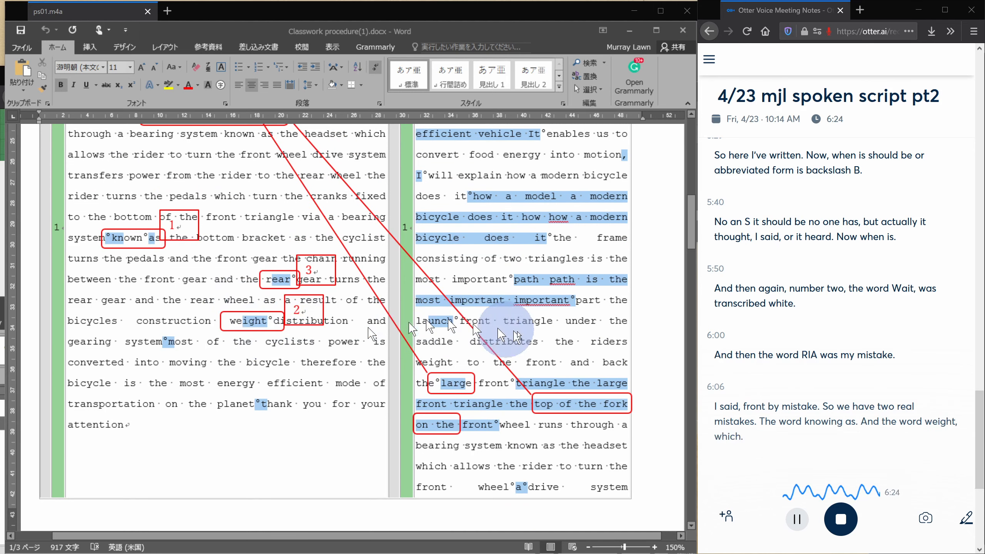
scroll(553, 337, down, 2)
scroll(551, 341, down, 3)
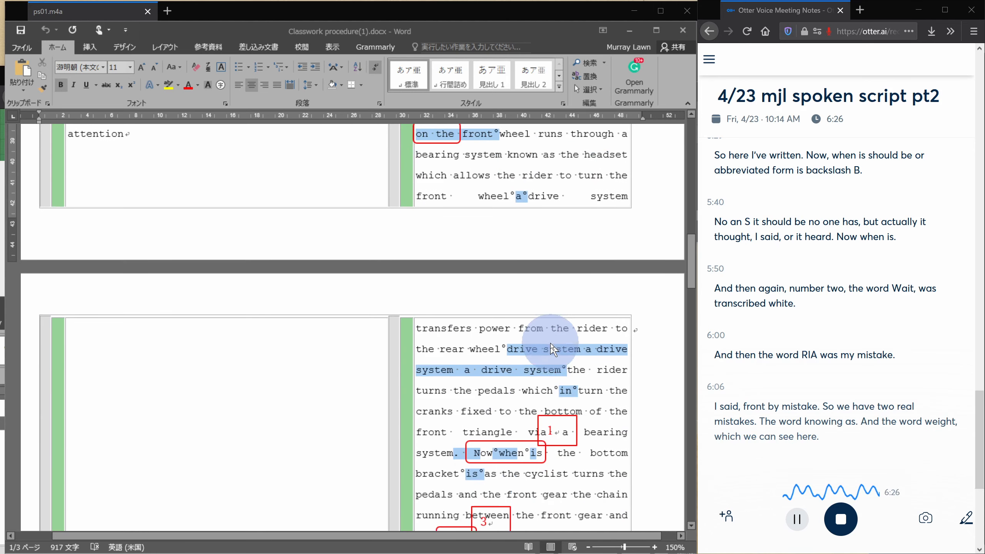
scroll(550, 344, down, 2)
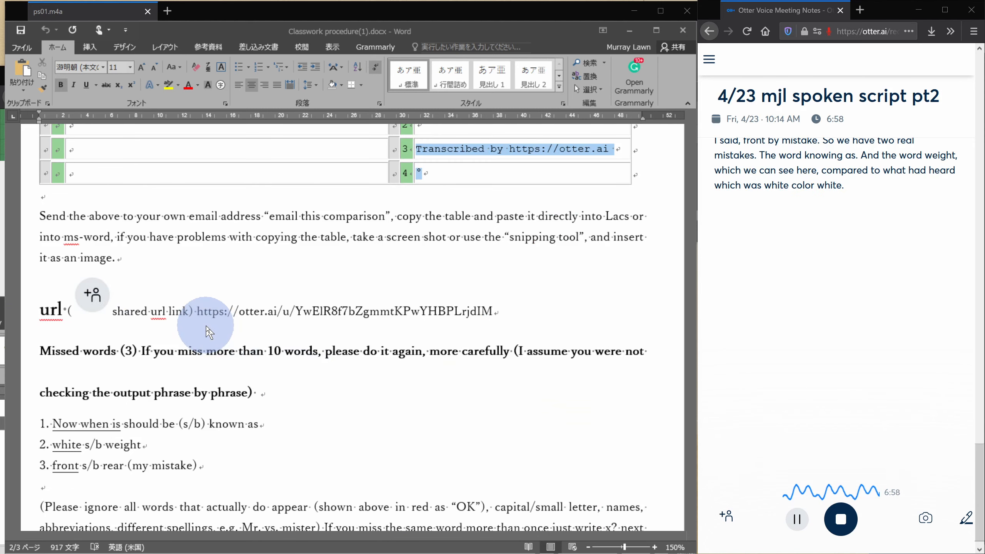
Enable a share link for the Otter transcription note and copy the link
scroll(206, 325, up, 1)
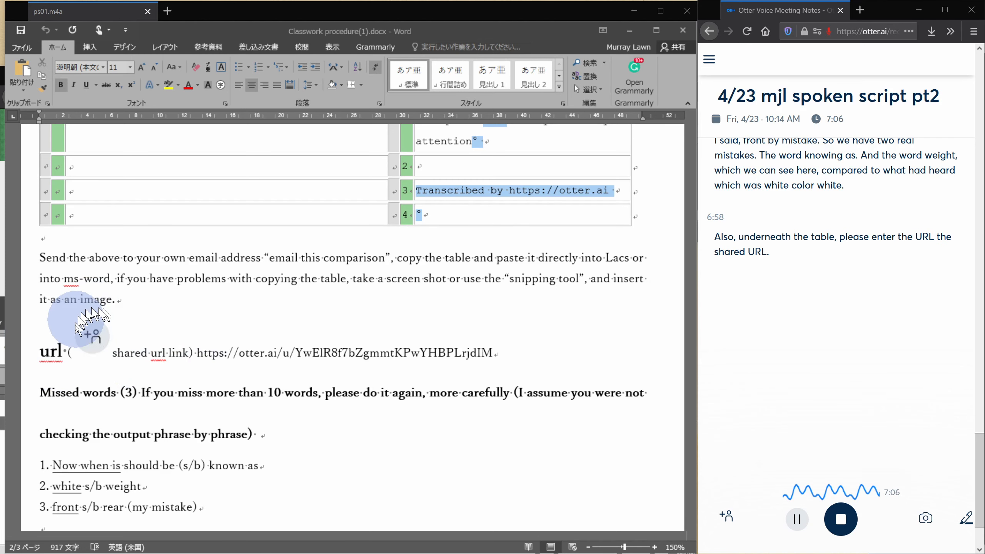
scroll(235, 283, up, 2)
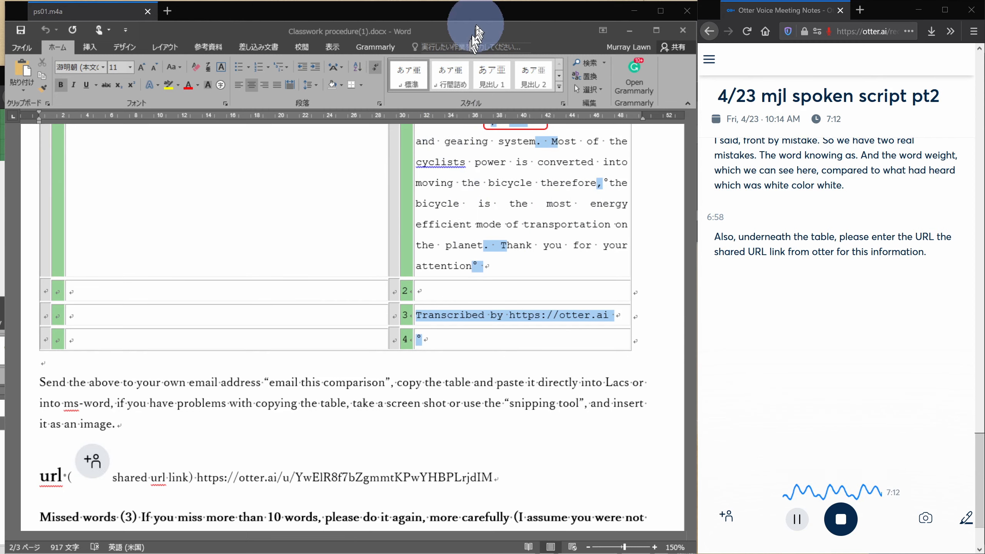
drag(475, 25, 364, 446)
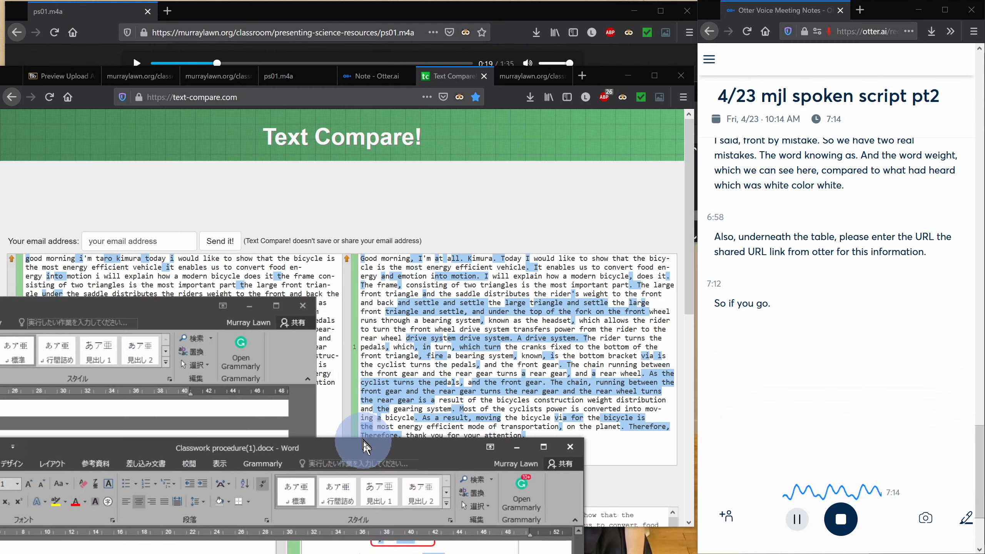
click(377, 78)
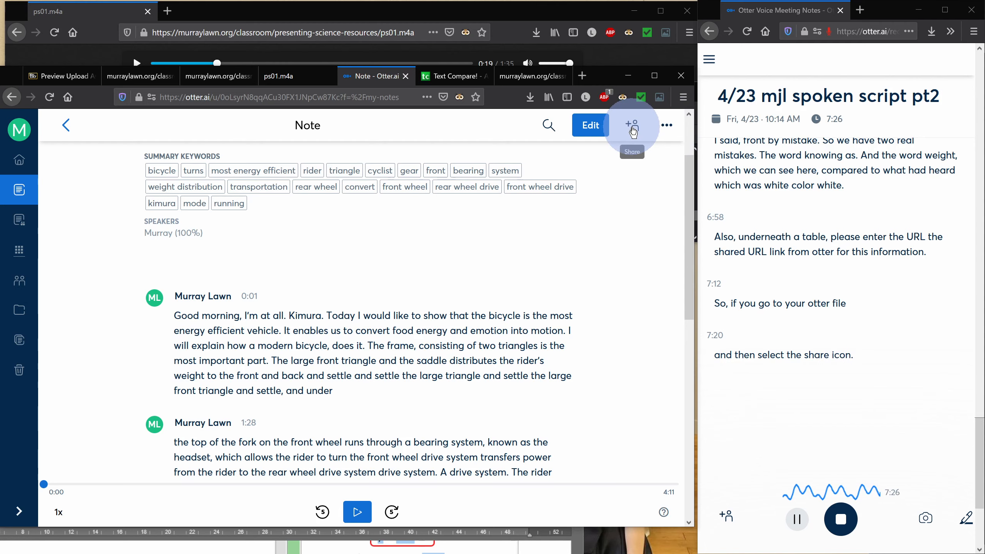
click(633, 132)
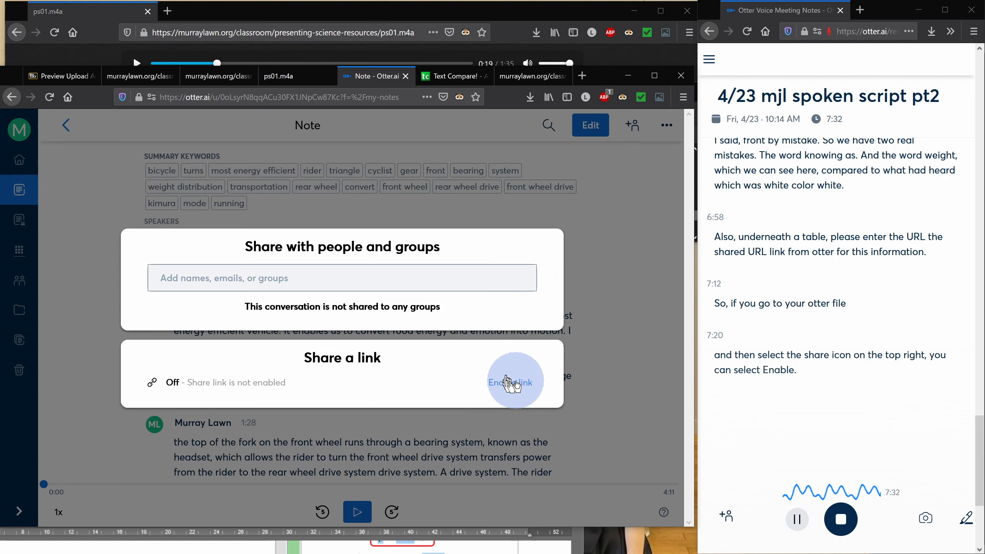
click(514, 386)
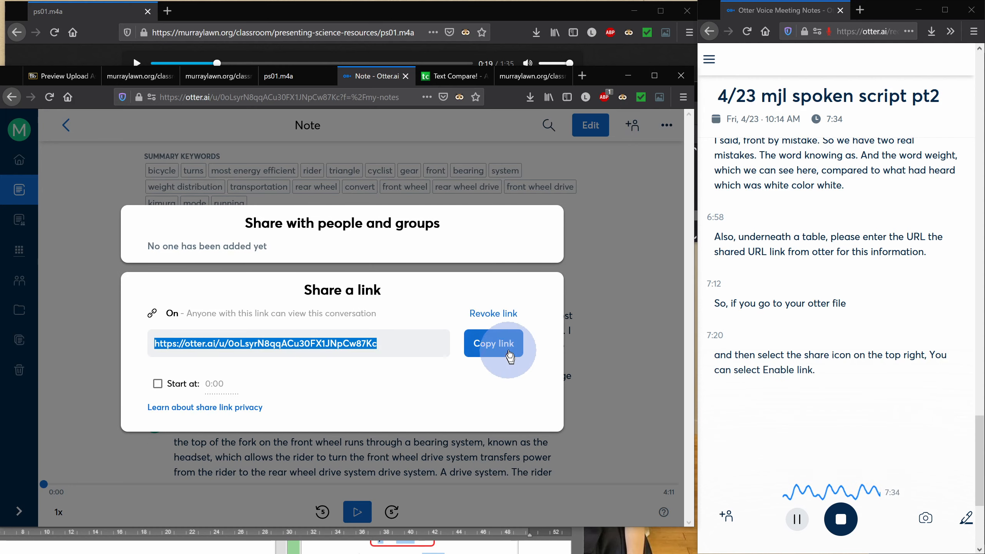
click(509, 354)
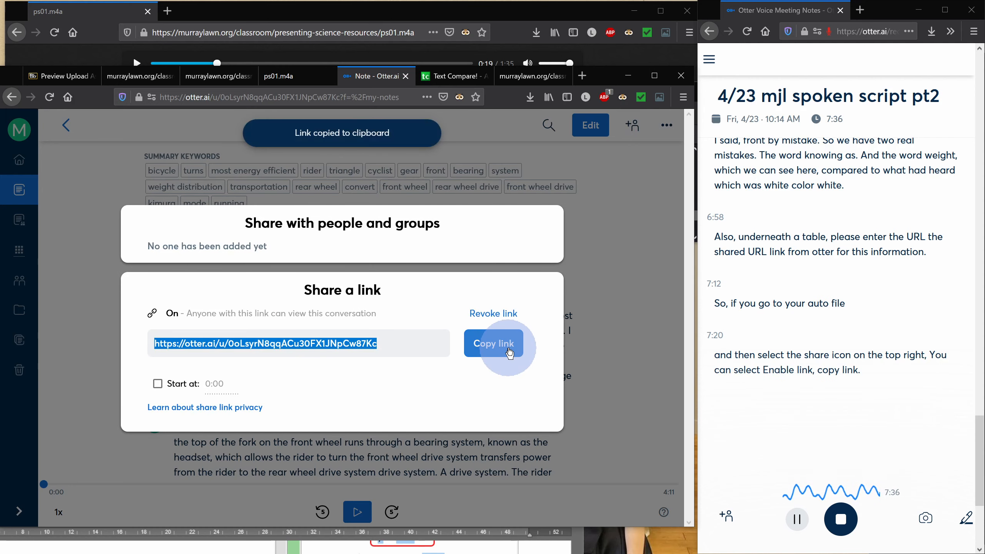
Scroll through the Classwork procedure document to examine the example url line below the comparison table
click(210, 549)
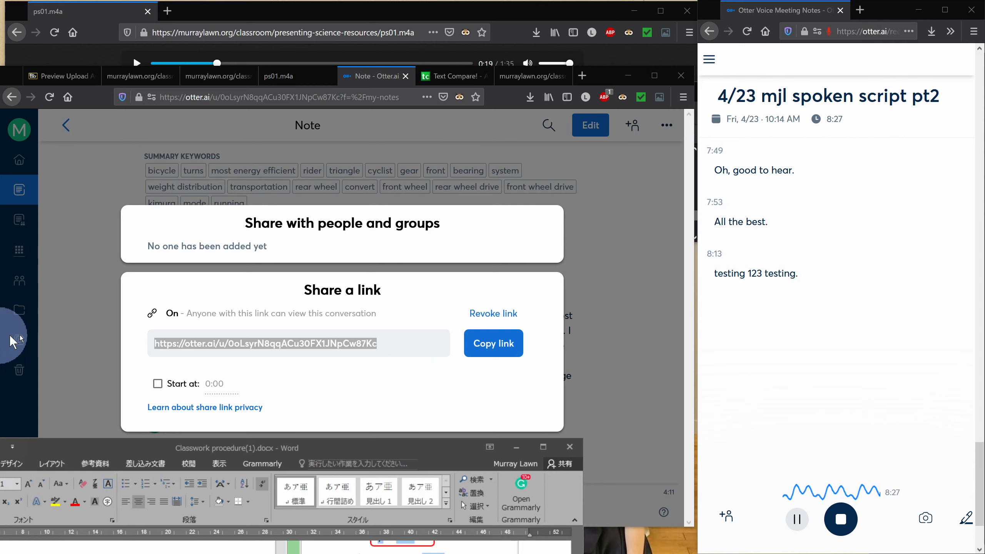
drag(120, 452, 257, 108)
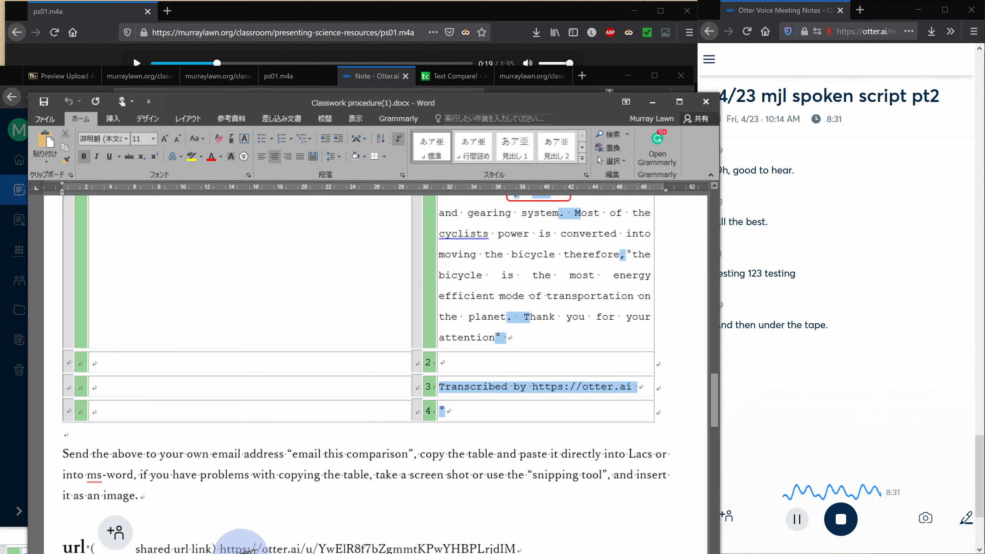
click(221, 549)
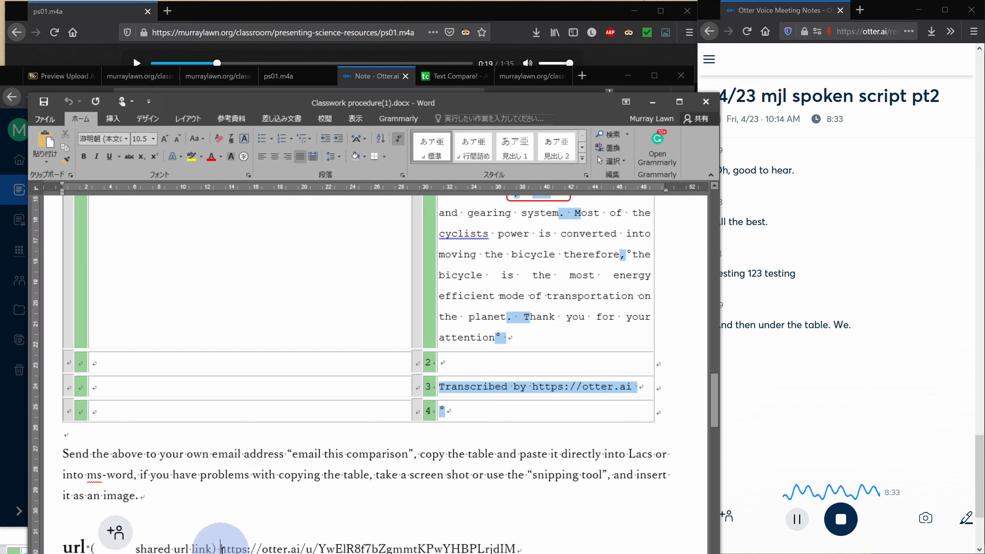
drag(221, 549, 301, 549)
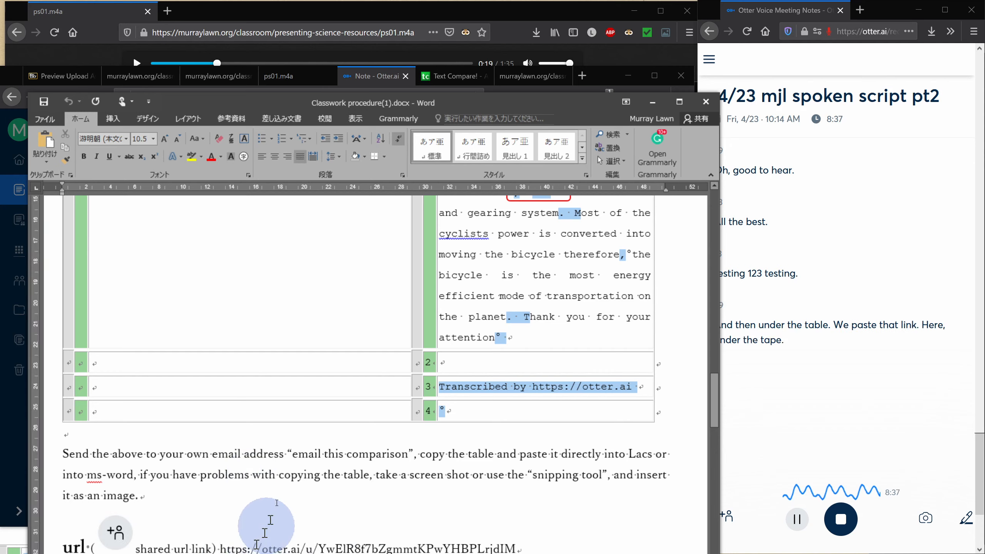
drag(523, 107, 515, 78)
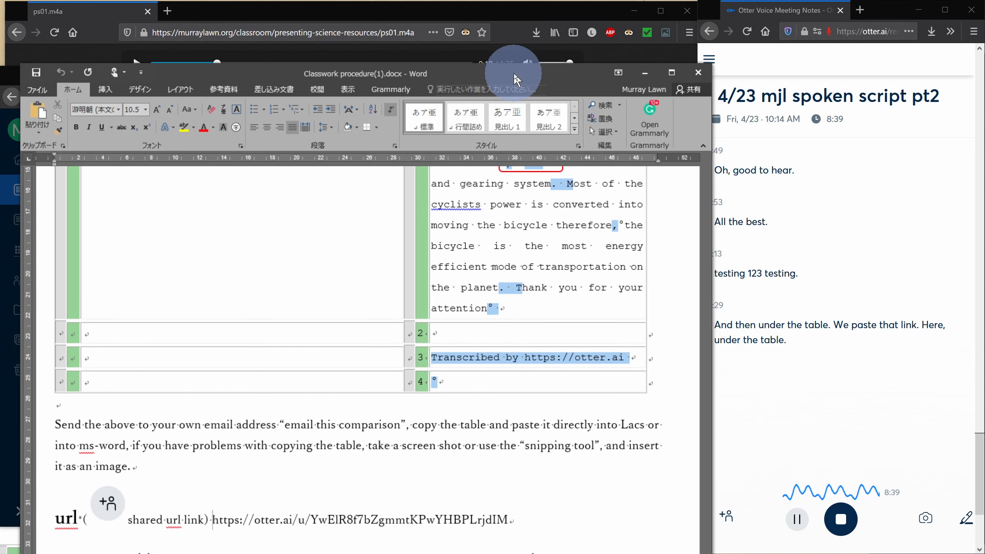
scroll(461, 438, down, 2)
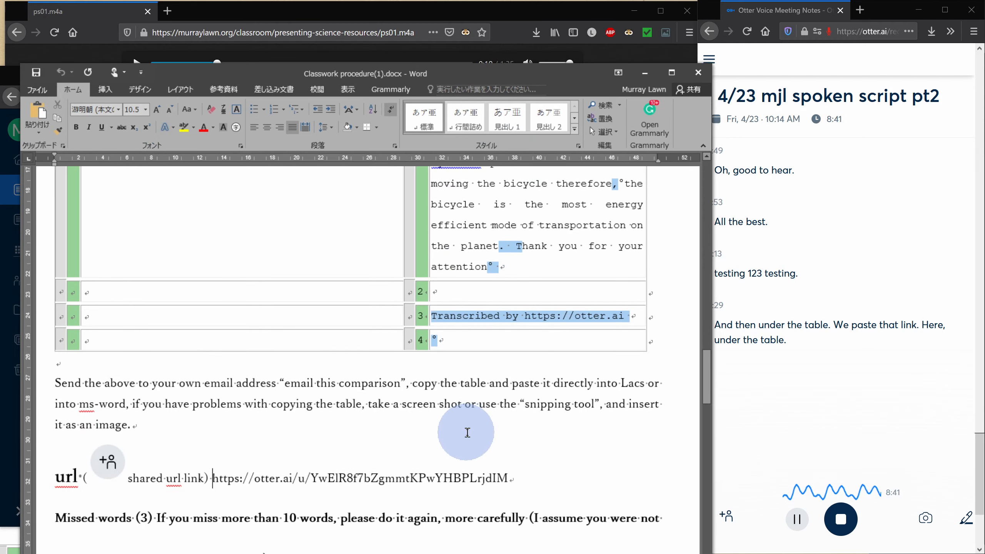
scroll(468, 433, up, 10)
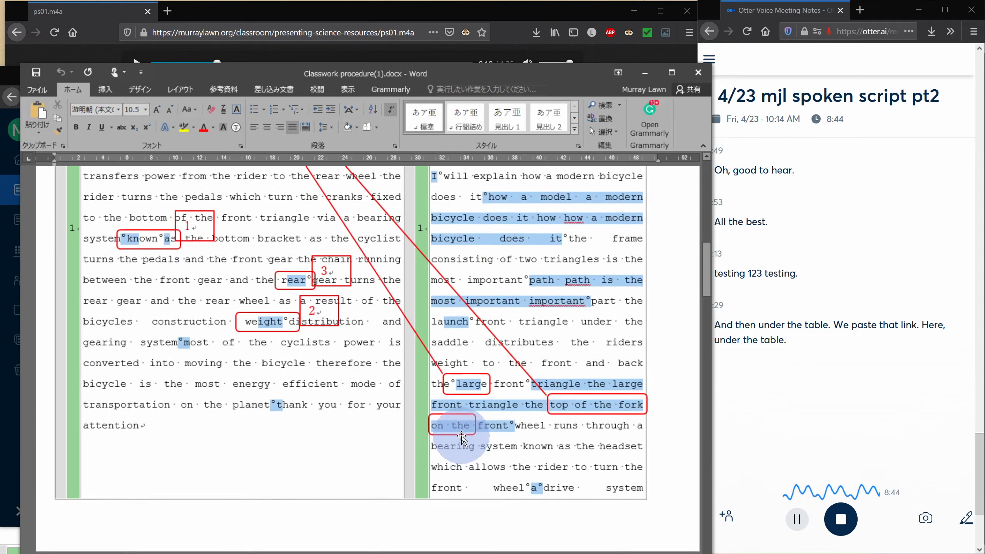
scroll(461, 439, up, 10)
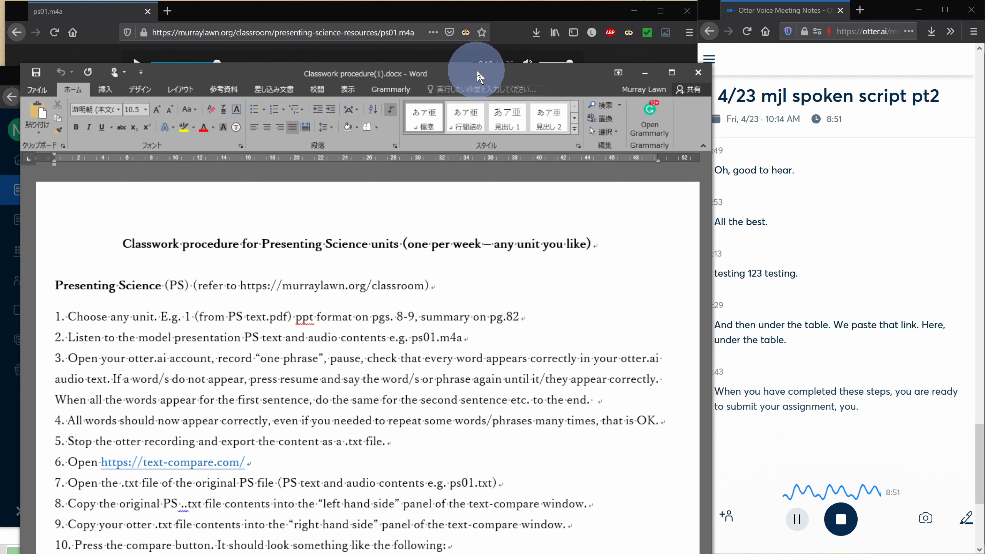
drag(478, 76, 476, 88)
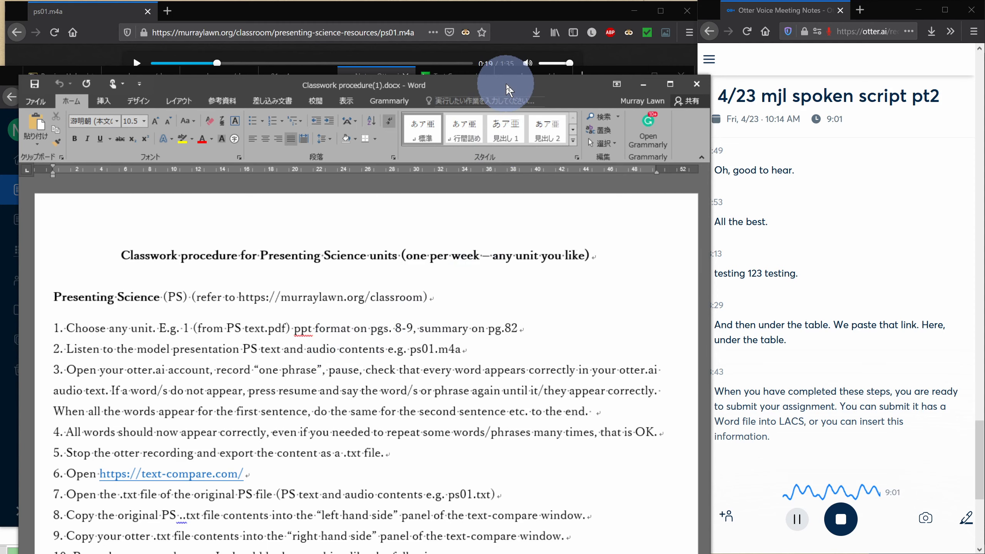
drag(506, 84, 508, 74)
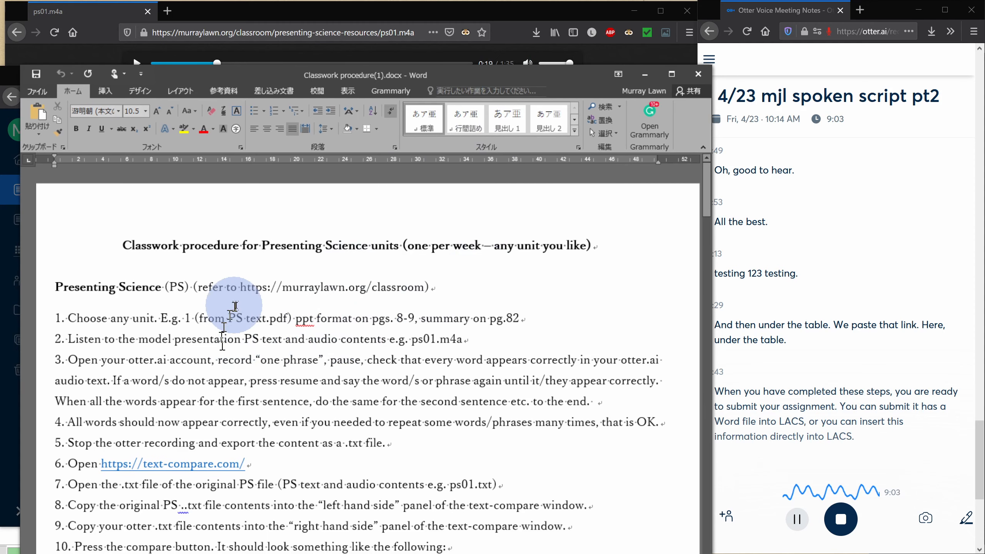
drag(483, 76, 287, 553)
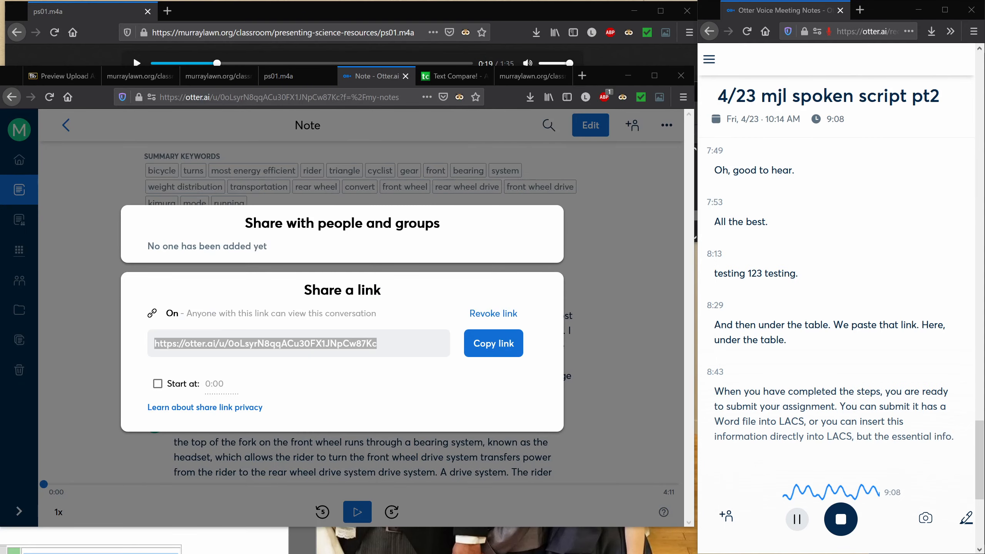
Below the comparison table in the new document, enter "url" followed by the pasted Otter share link and a new line
drag(0, 305, 301, 231)
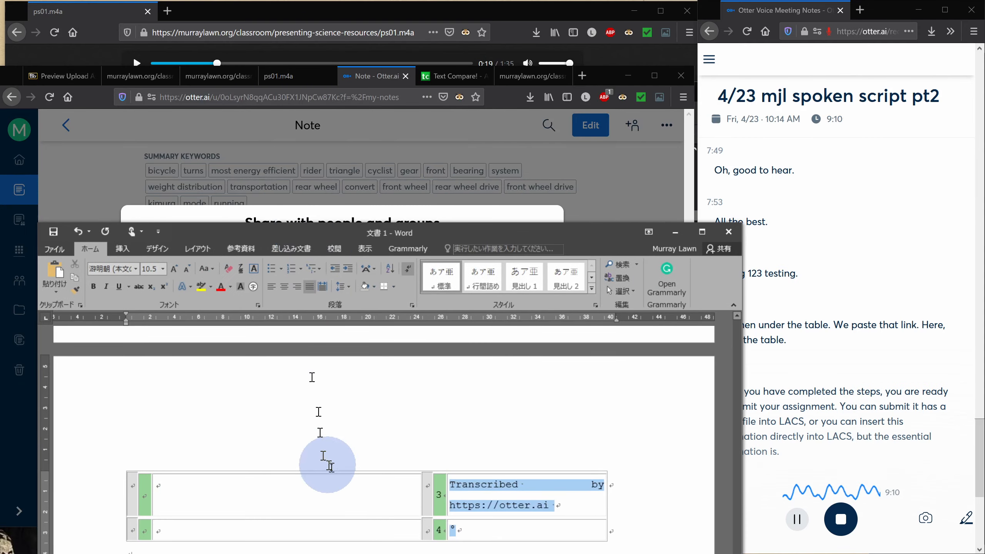
scroll(327, 462, up, 15)
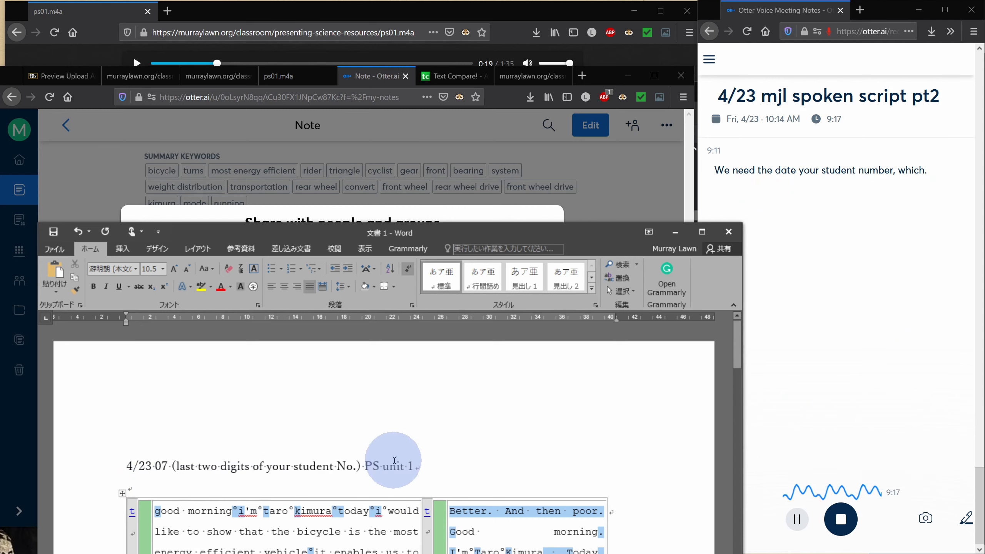
drag(536, 234, 555, 82)
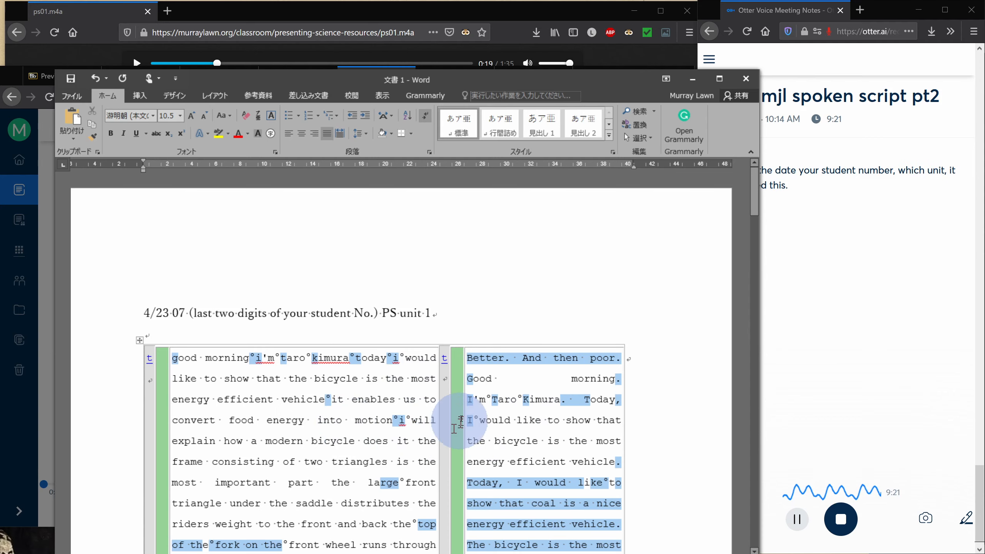
scroll(449, 408, down, 3)
scroll(404, 394, down, 12)
scroll(414, 411, down, 13)
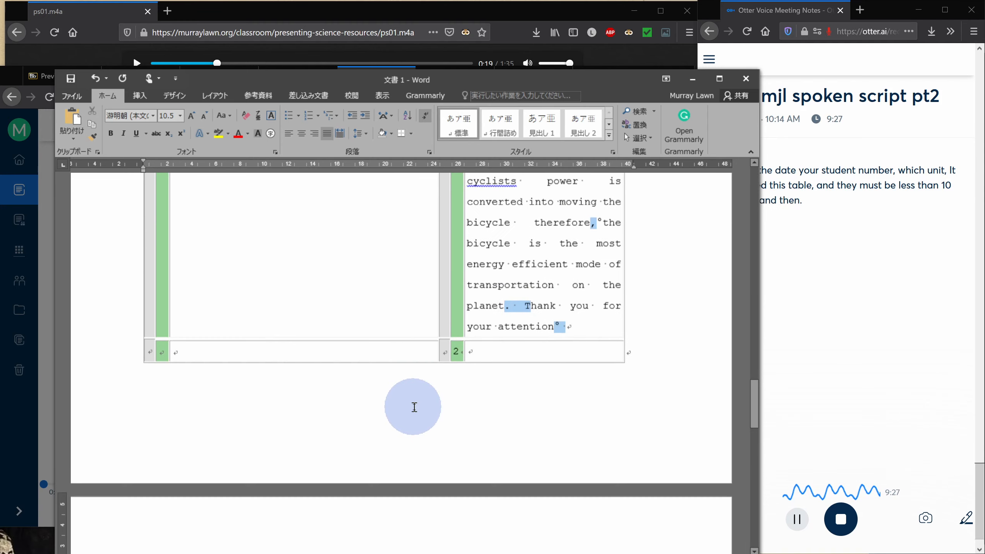
scroll(414, 408, down, 5)
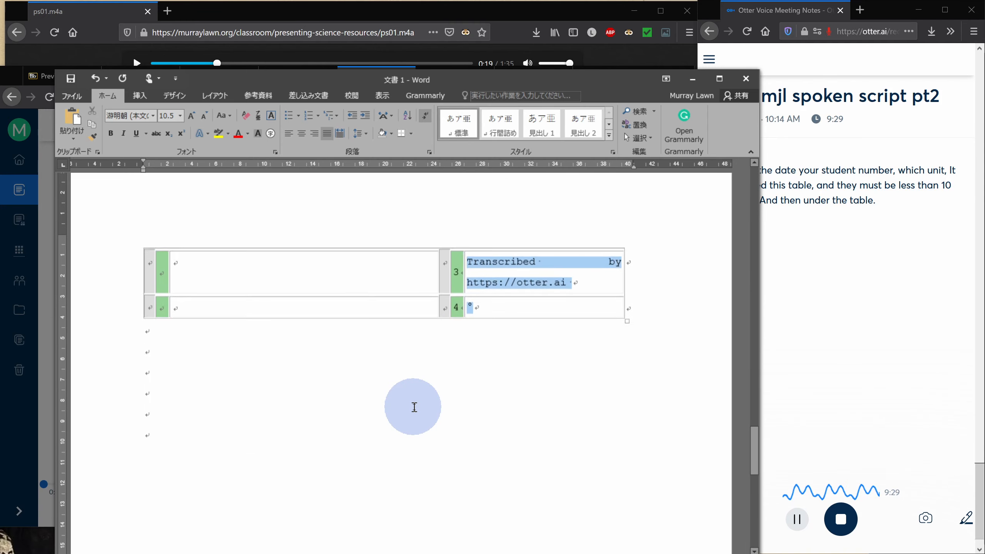
scroll(414, 407, down, 3)
scroll(405, 408, up, 2)
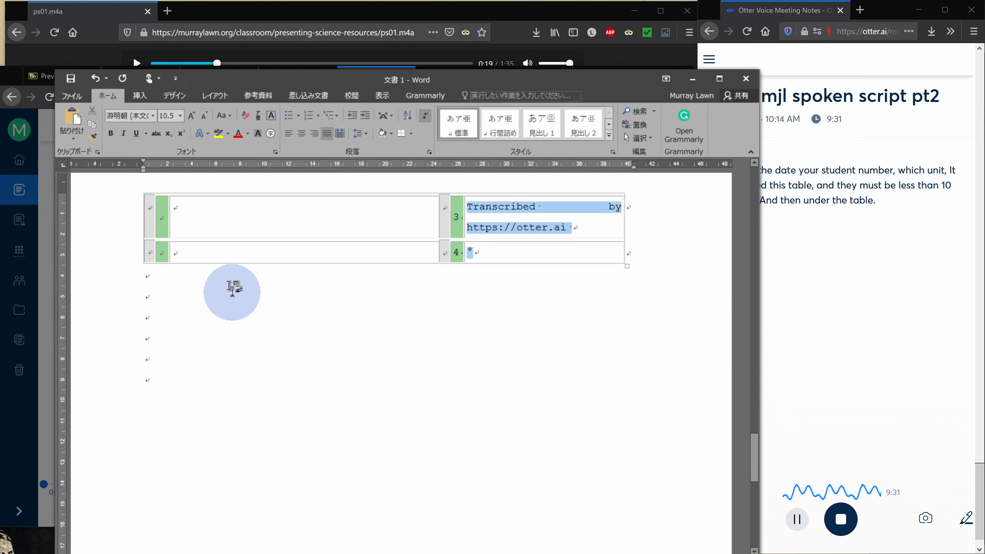
click(238, 293)
text(u)
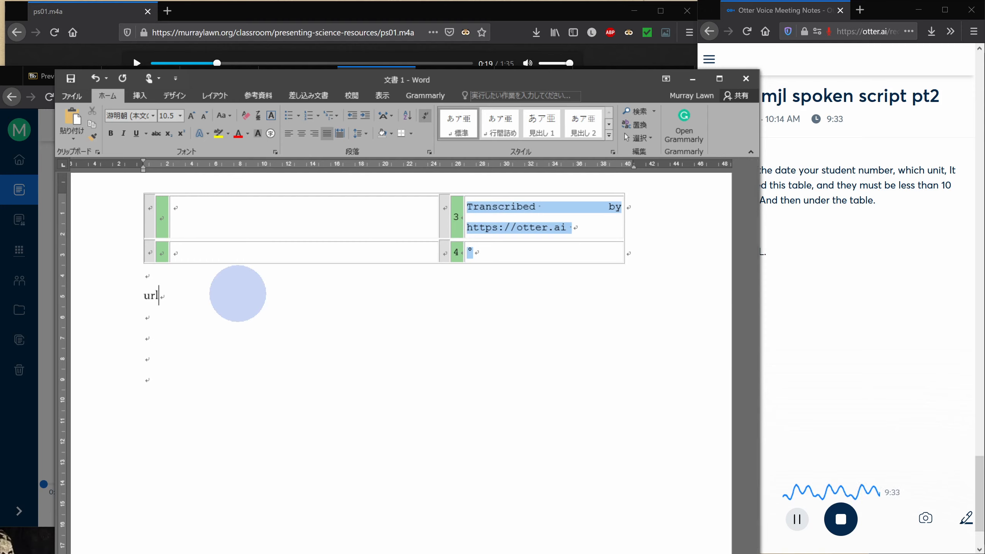
text(rl)
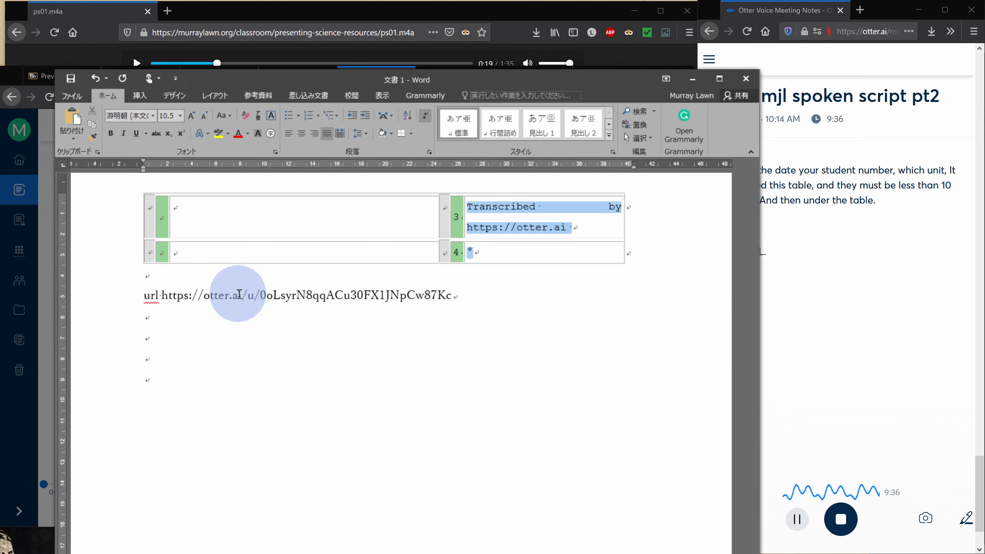
key(Return)
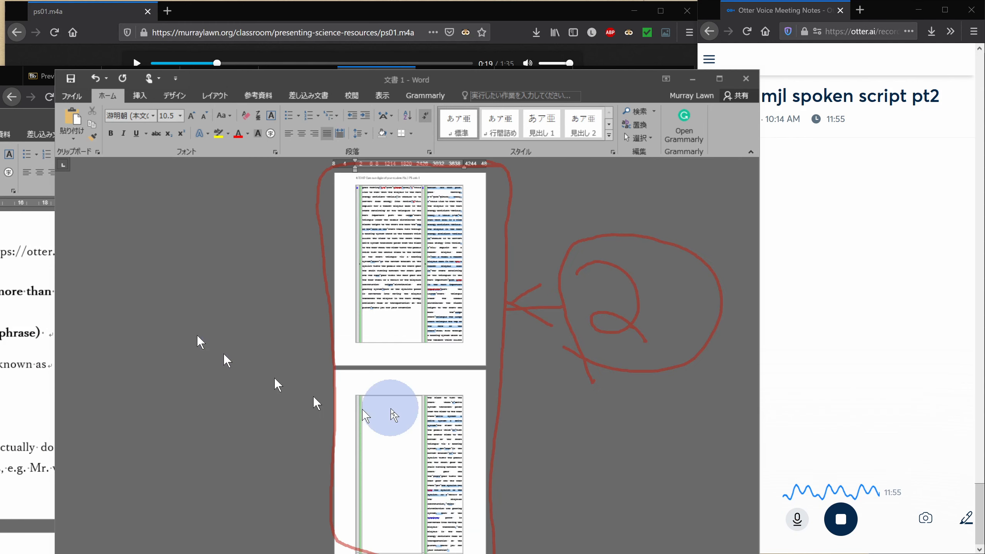
click(797, 520)
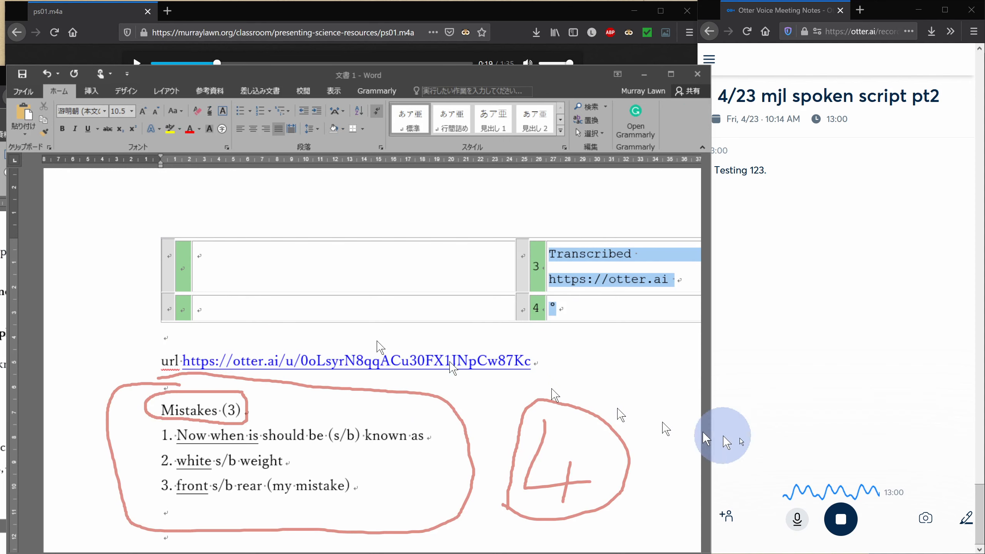
click(796, 518)
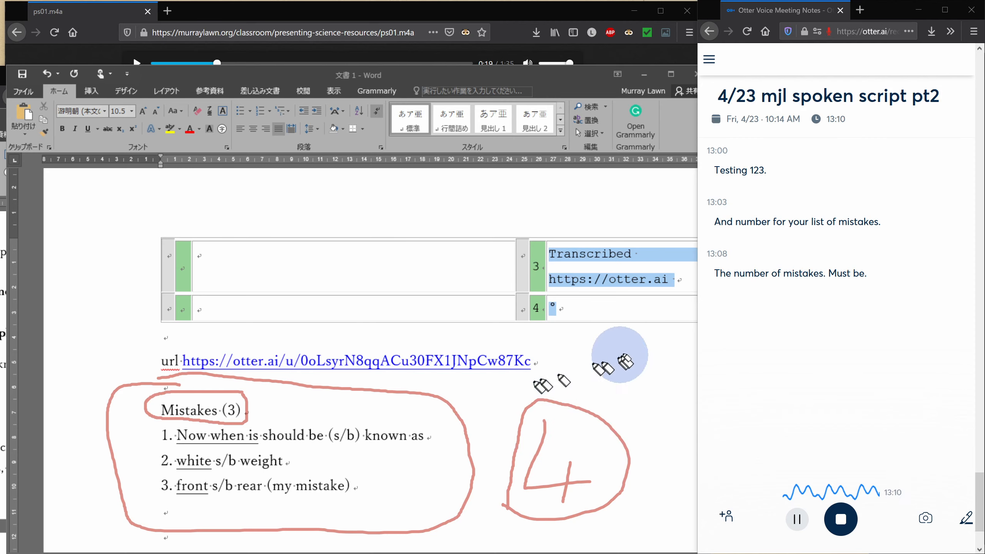
mouse_move(611, 324)
mouse_down()
mouse_move(551, 377)
mouse_move(612, 388)
mouse_move(638, 371)
mouse_move(638, 389)
mouse_up()
mouse_move(671, 328)
mouse_down()
mouse_move(670, 368)
mouse_move(691, 315)
mouse_move(677, 329)
mouse_up()
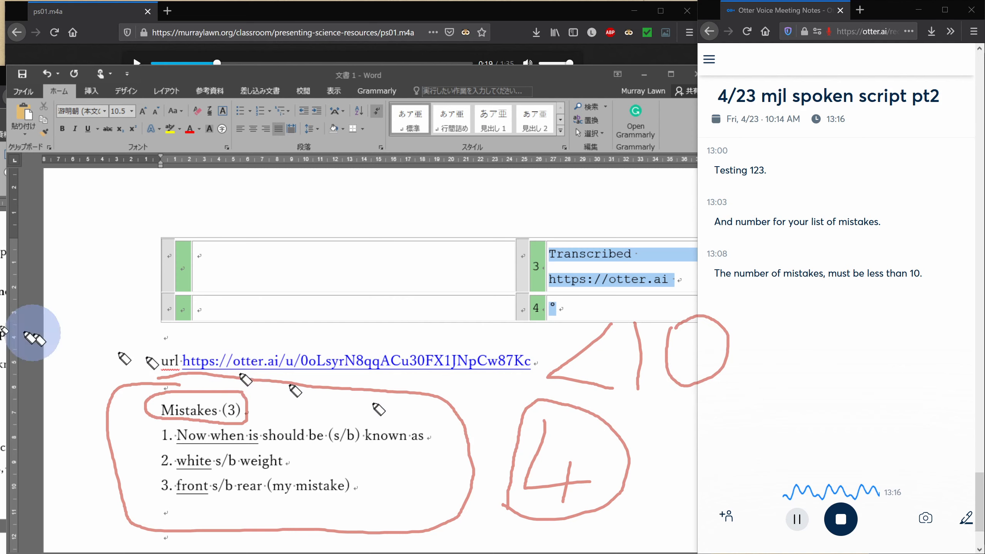